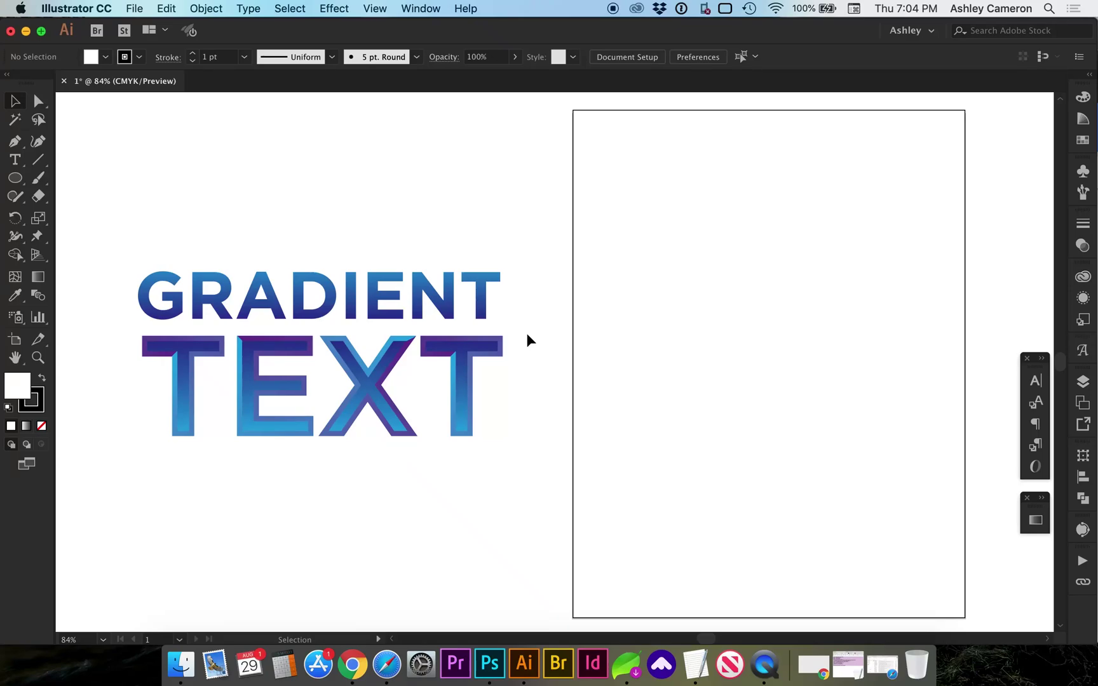
Type GRADIENT on the artboard, scale it up to about 125 pt and nudge it left
{"action": "left_click", "coordinate": [17, 163]}
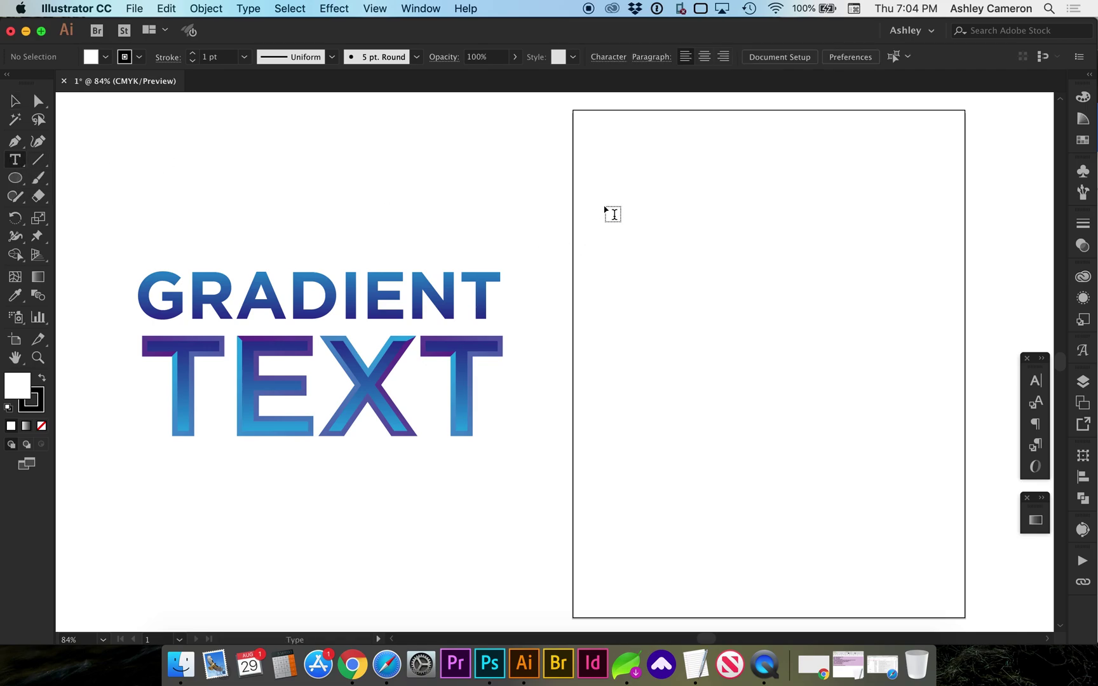
{"action": "left_click", "coordinate": [666, 198]}
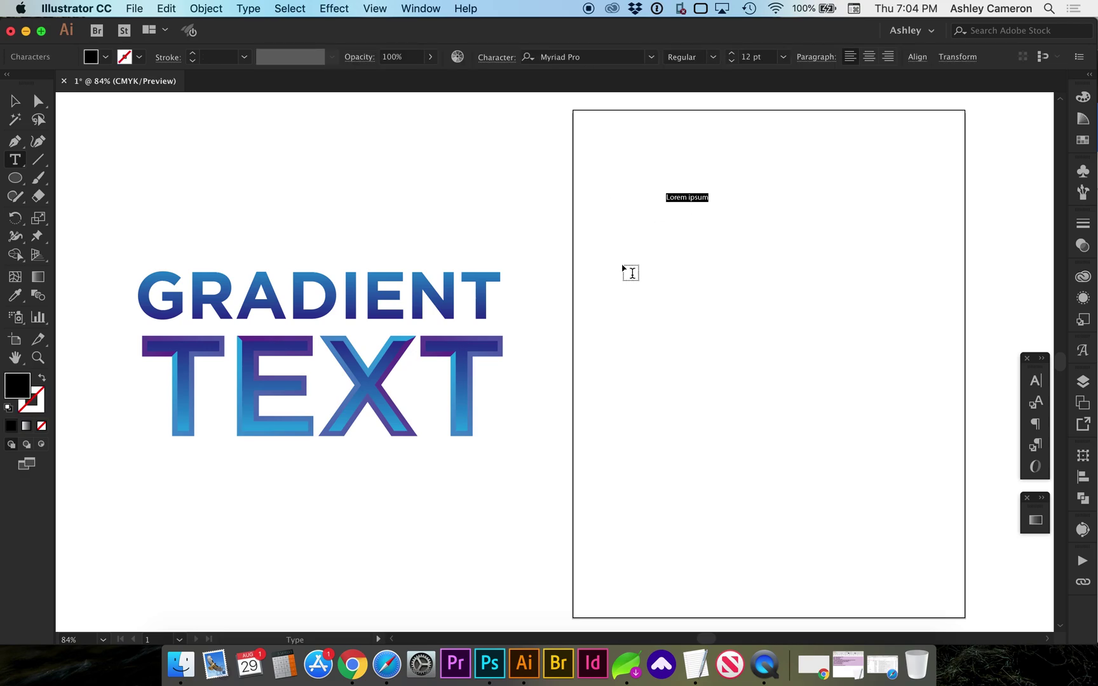
{"action": "type", "text": "GRADIENT"}
{"action": "left_click", "coordinate": [14, 100]}
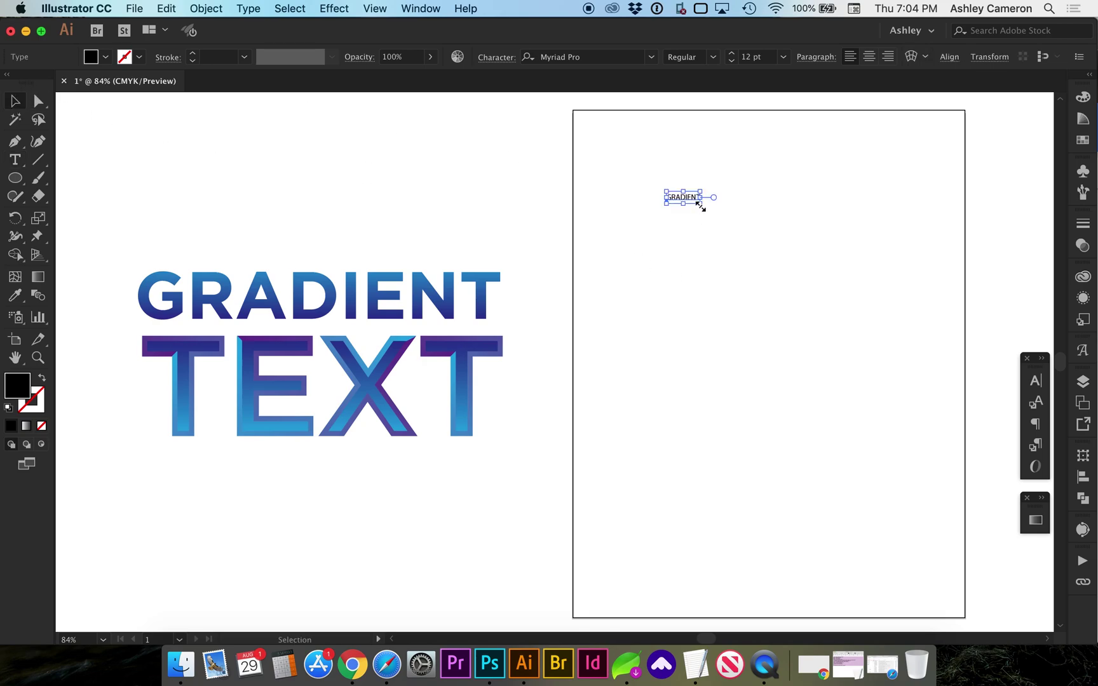
{"action": "left_click_drag", "start_coordinate": [699, 203], "coordinate": [1016, 402]}
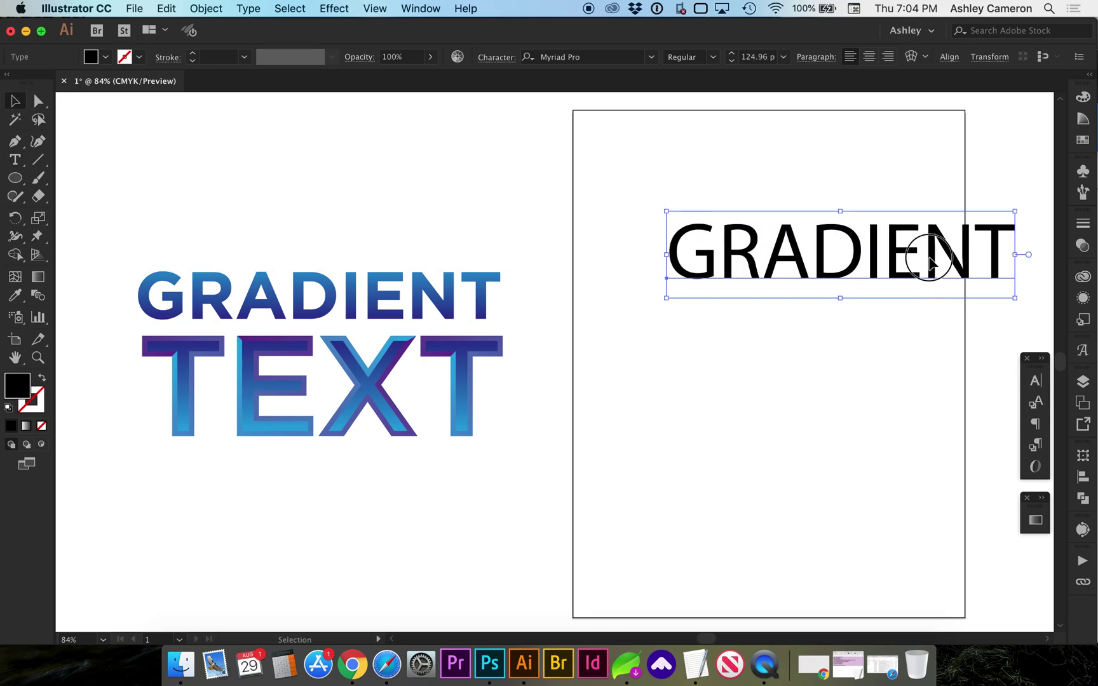
{"action": "left_click_drag", "start_coordinate": [929, 262], "coordinate": [872, 265]}
Set the GRADIENT text's font to Gotham Bold
{"action": "left_click", "coordinate": [581, 57]}
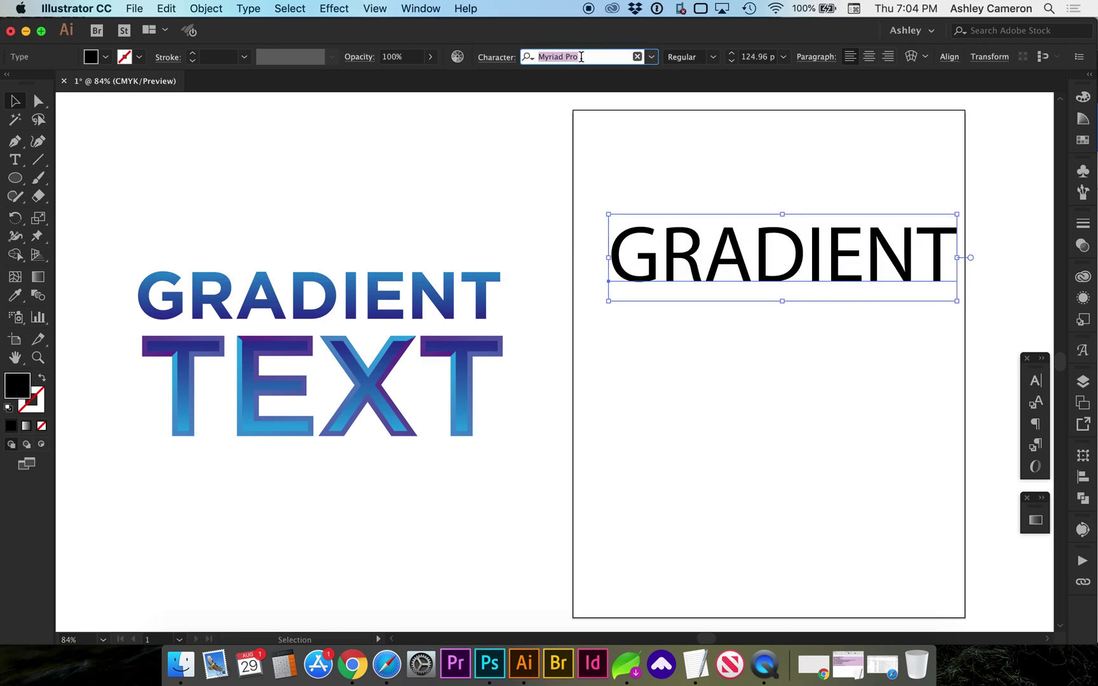
{"action": "type", "text": "goth"}
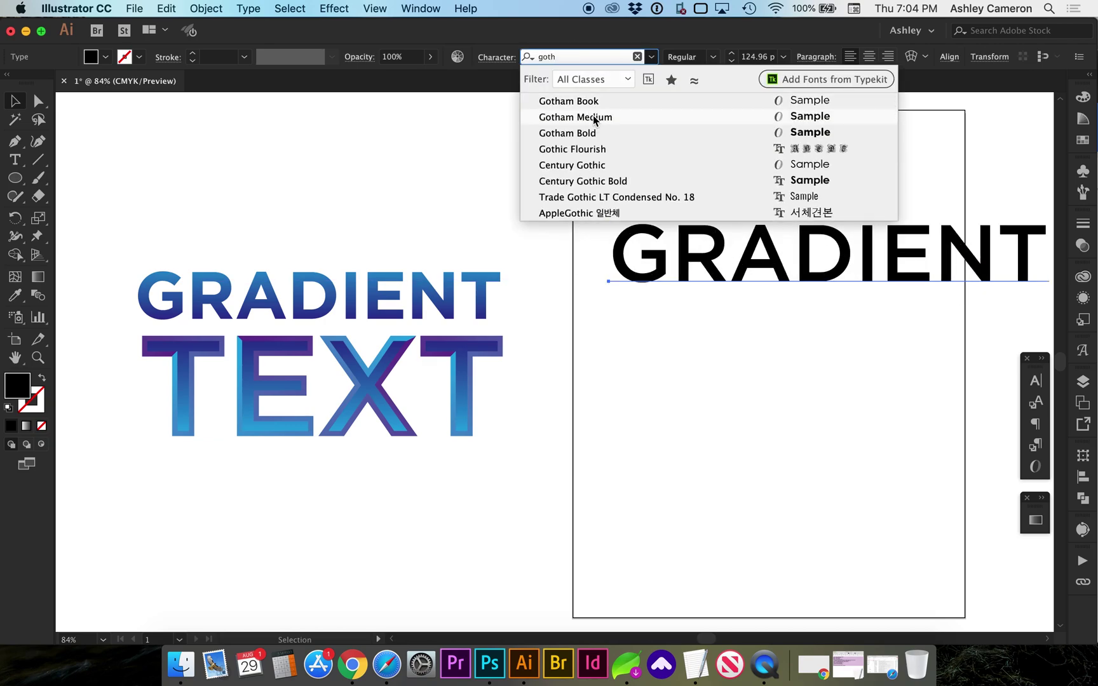
{"action": "left_click", "coordinate": [591, 134]}
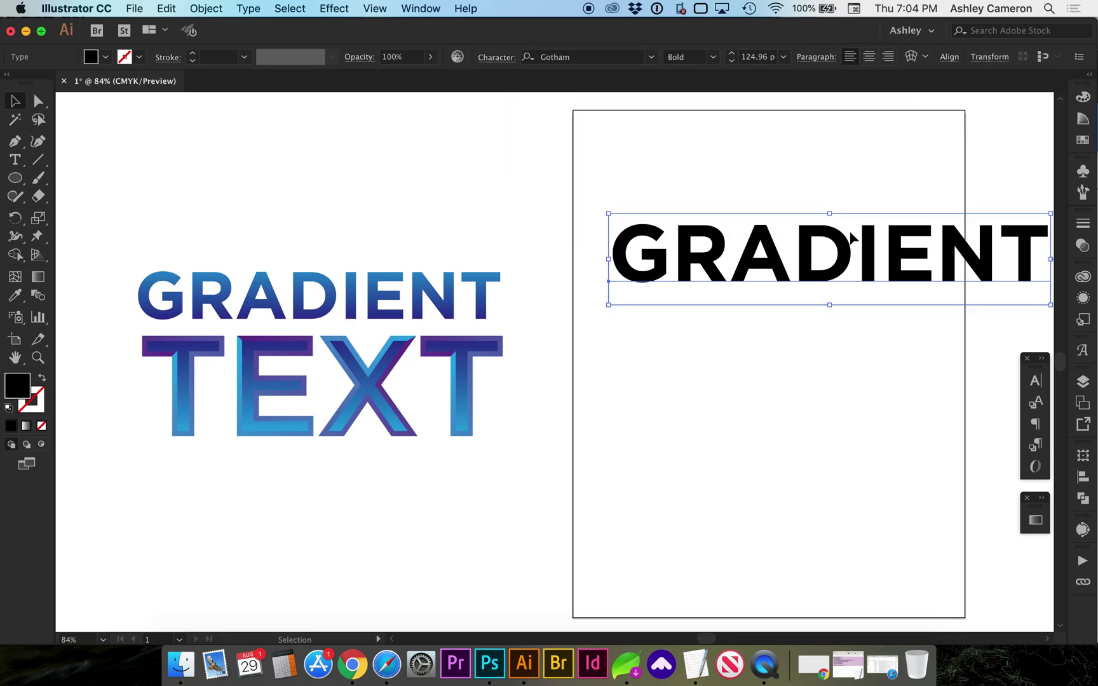
Shrink the word to about 92.6 pt near the top of the artboard and reselect it
{"action": "scroll", "coordinate": [1017, 311], "scroll_direction": "right", "scroll_amount": 3}
{"action": "left_click_drag", "start_coordinate": [1001, 297], "coordinate": [901, 273]}
{"action": "left_click", "coordinate": [813, 349]}
{"action": "scroll", "coordinate": [813, 349], "scroll_direction": "left", "scroll_amount": 2}
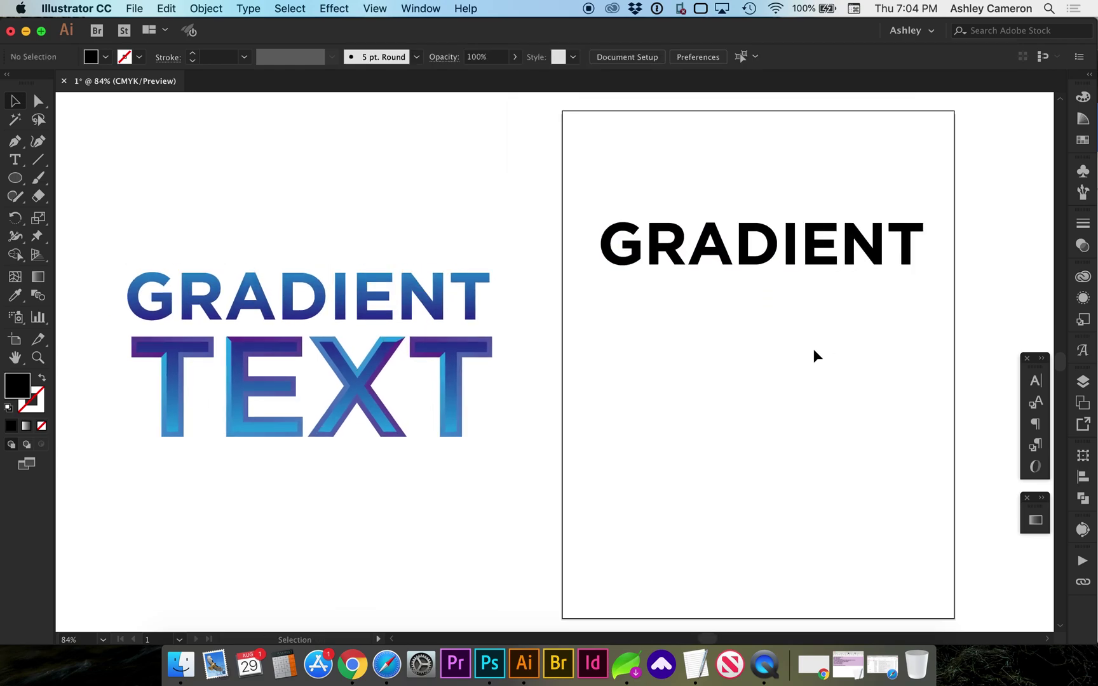
{"action": "left_click", "coordinate": [767, 245]}
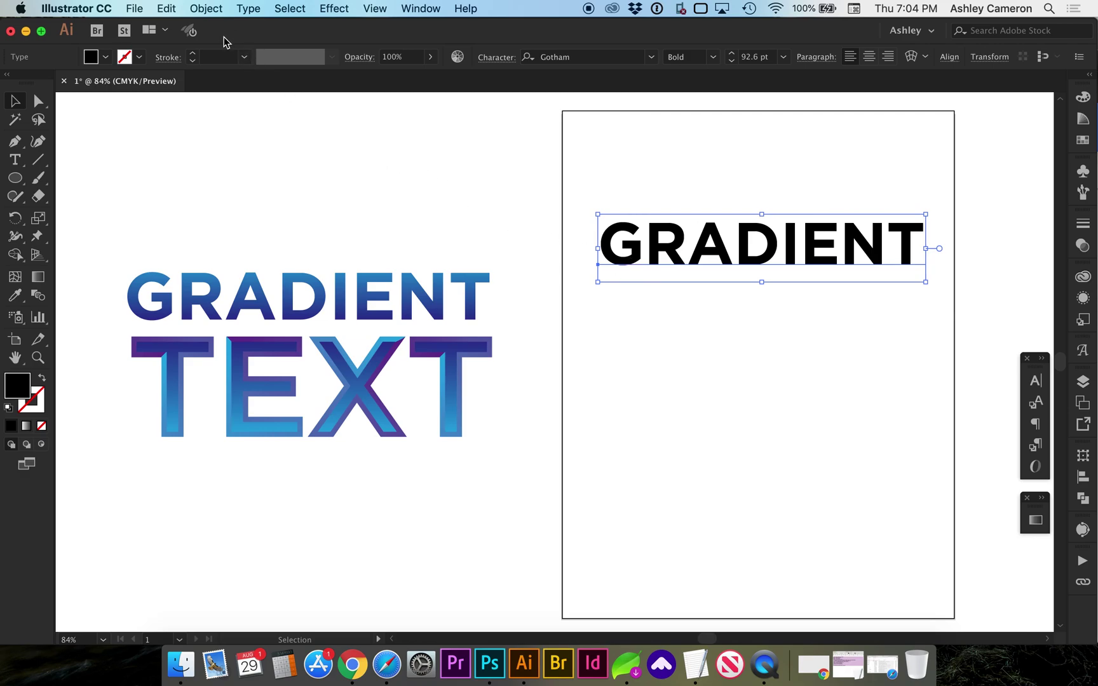
Apply Type > Create Outlines to GRADIENT, undoing and redoing once to compare
{"action": "left_click", "coordinate": [199, 13]}
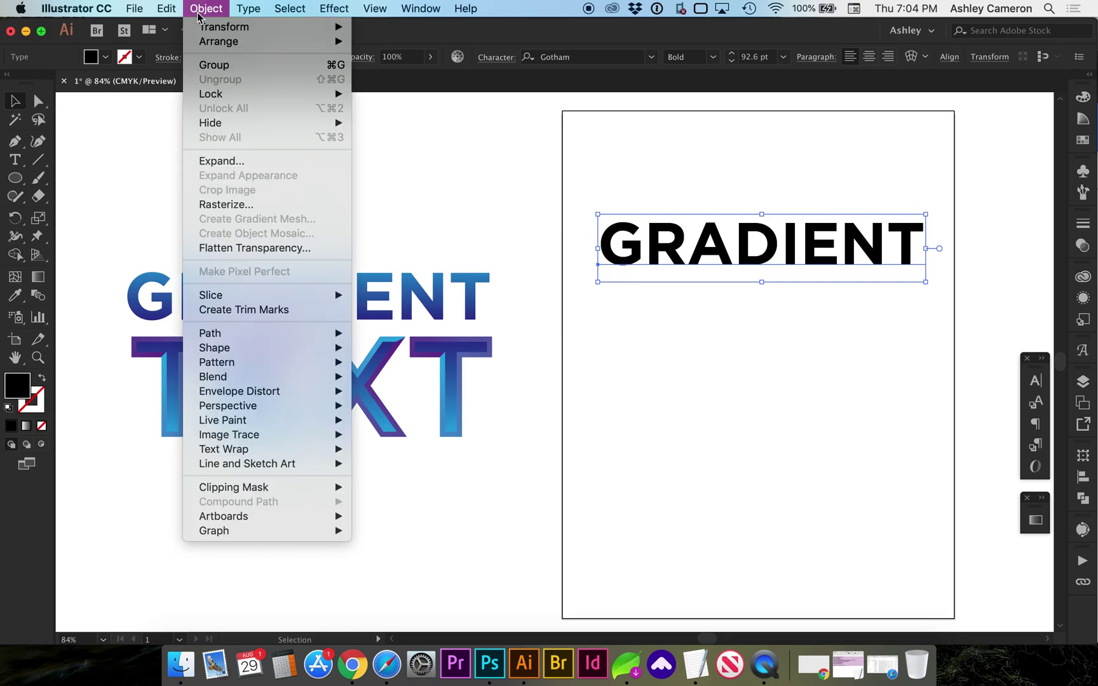
{"action": "mouse_move", "coordinate": [257, 9]}
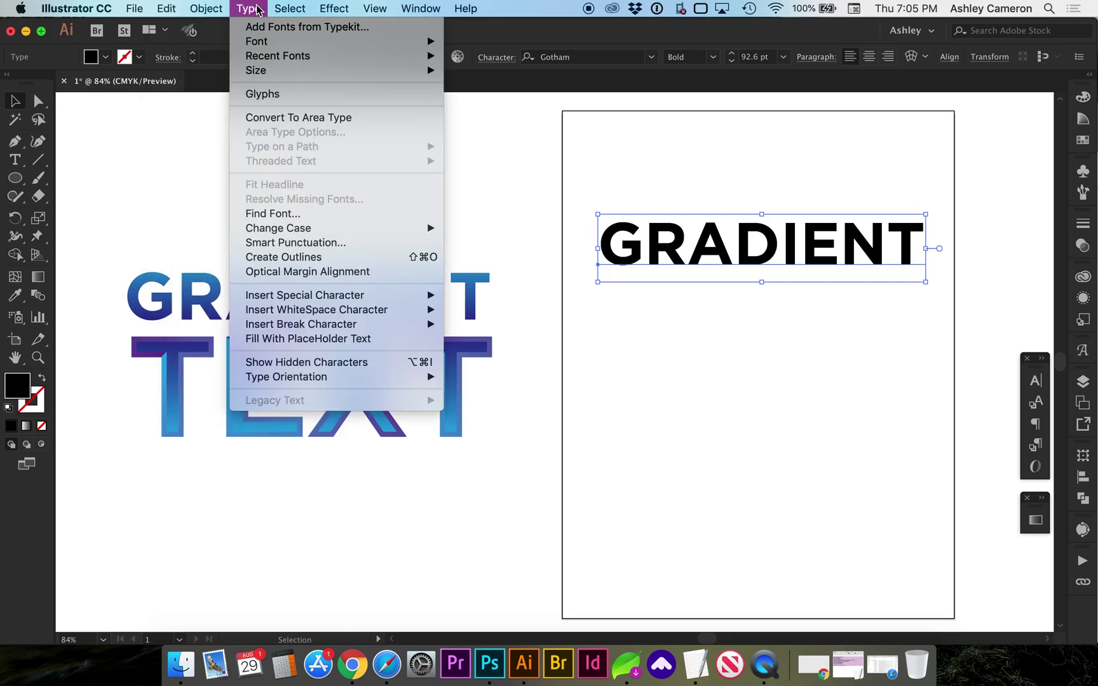
{"action": "left_click", "coordinate": [380, 257]}
{"action": "key", "text": "super+z"}
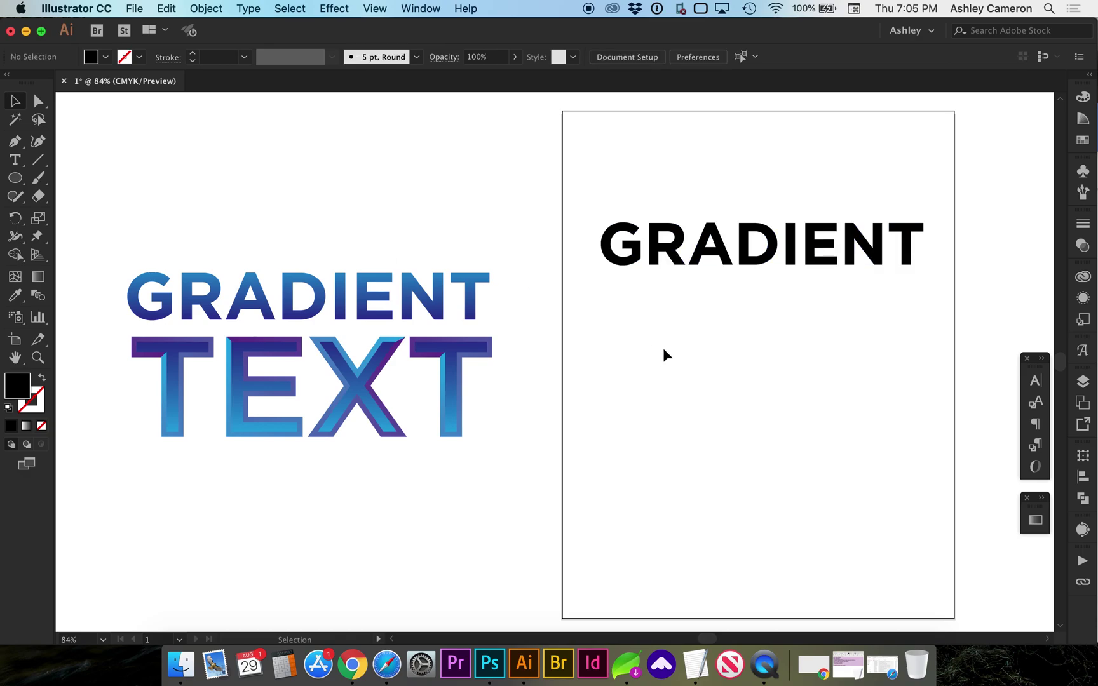
{"action": "key", "text": "super+shift+z"}
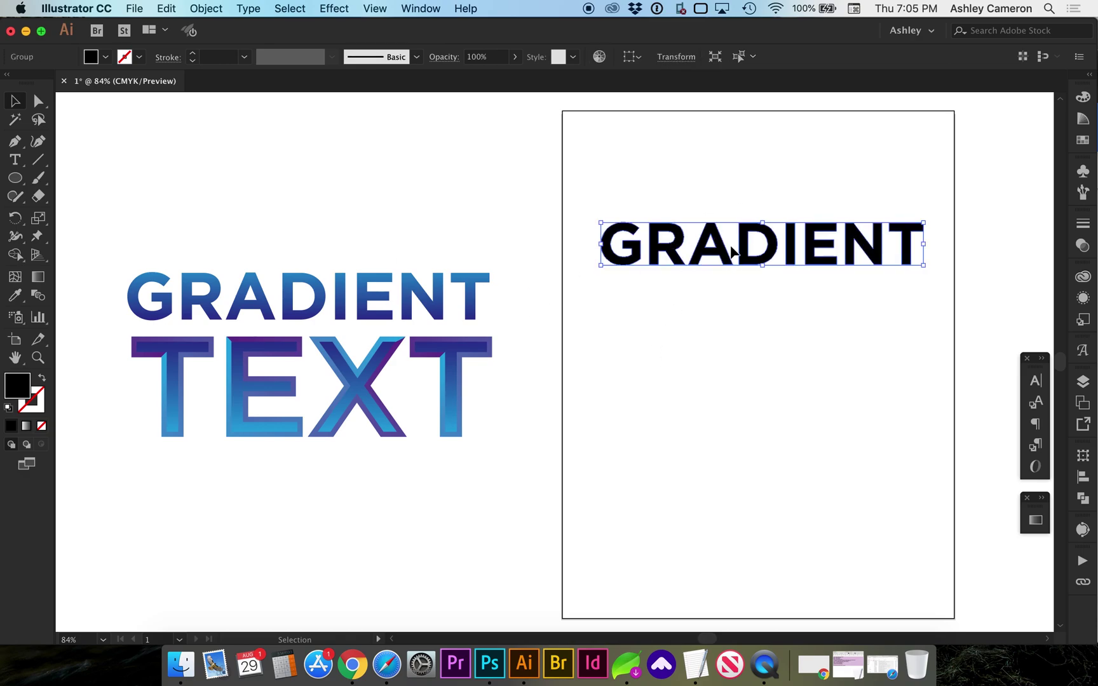
Apply the White, Black gradient swatch to the letters and show the Gradient panel
{"action": "left_click", "coordinate": [1083, 140]}
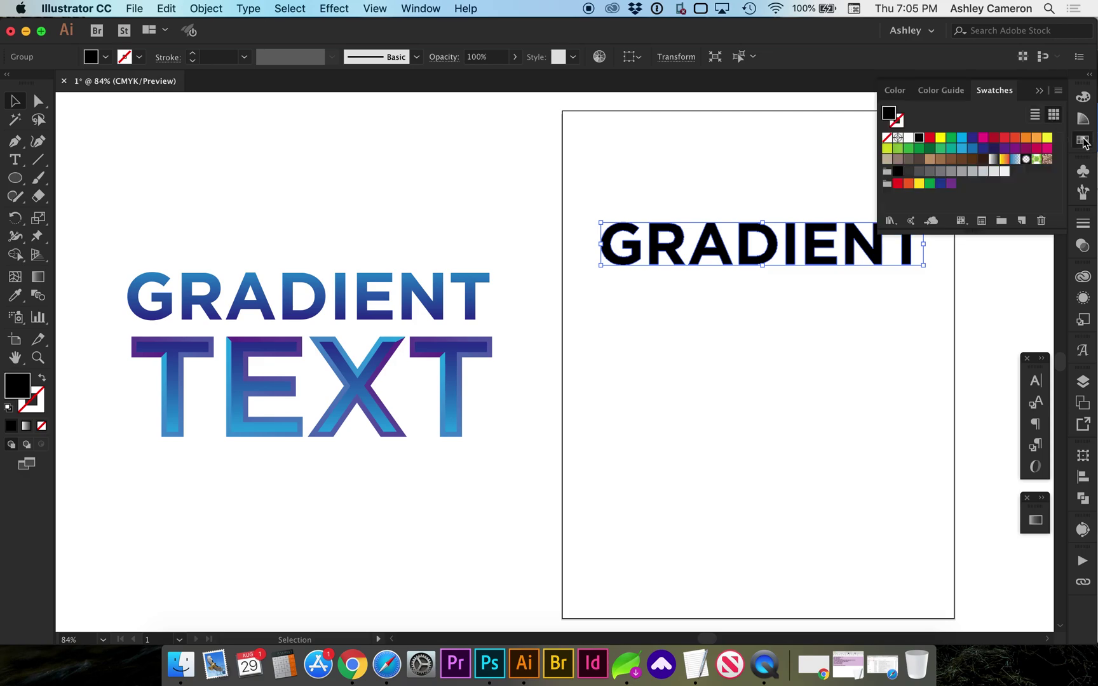
{"action": "left_click", "coordinate": [994, 159]}
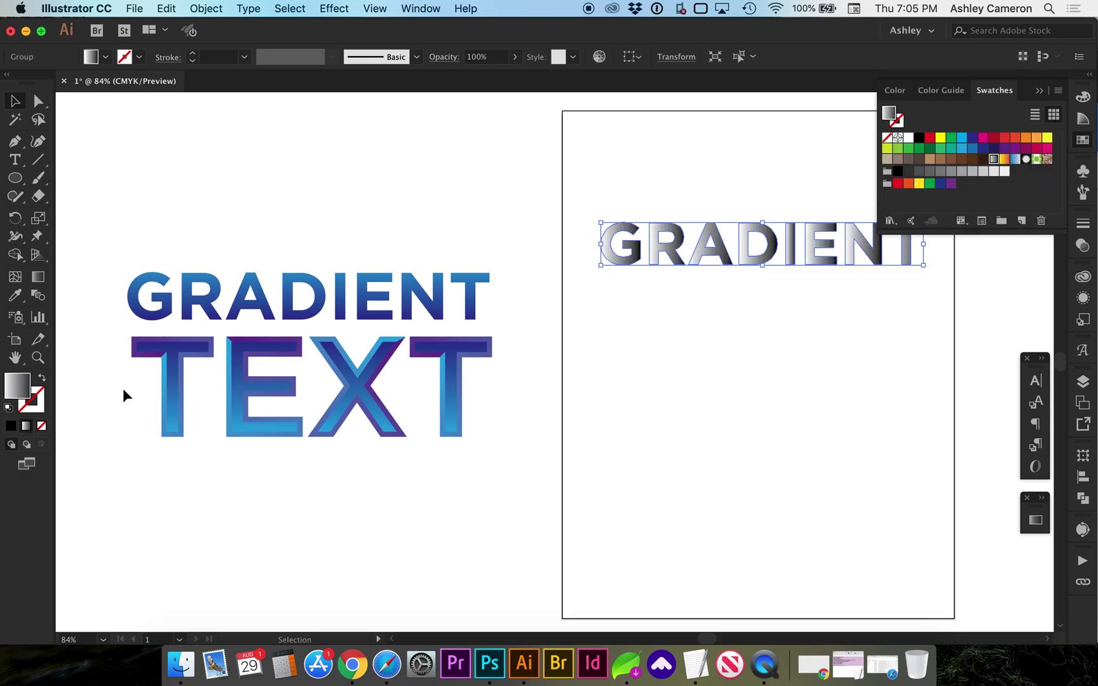
{"action": "key", "text": "super+F9"}
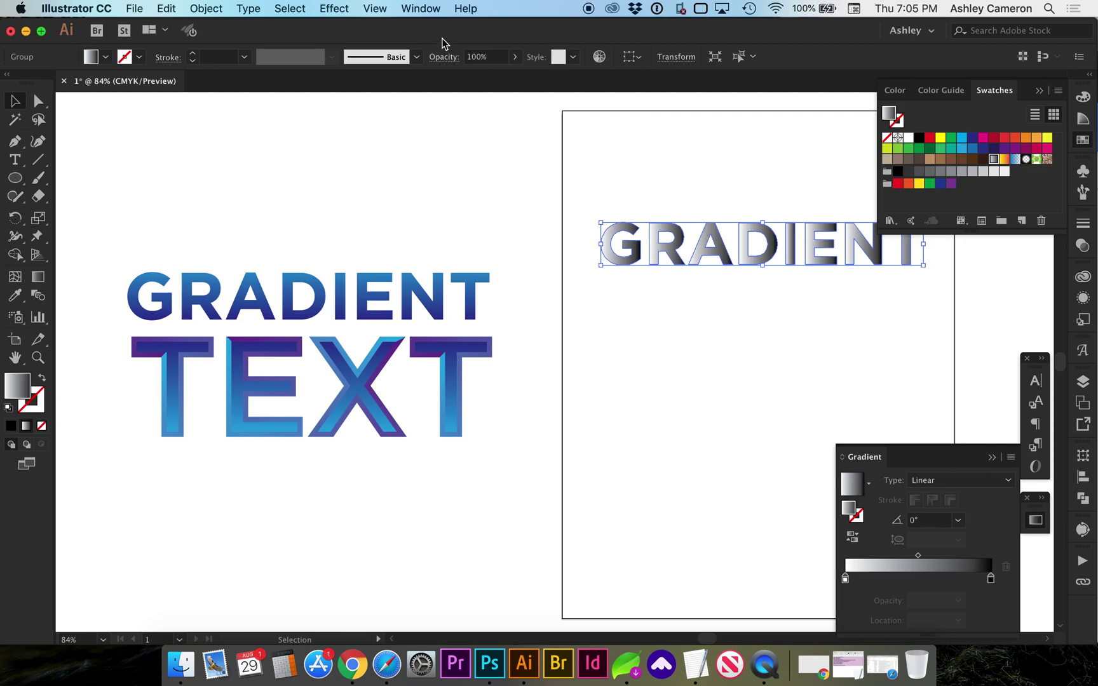
Change the white-to-black gradient's angle to 130° in the Gradient panel
{"action": "left_click", "coordinate": [422, 8]}
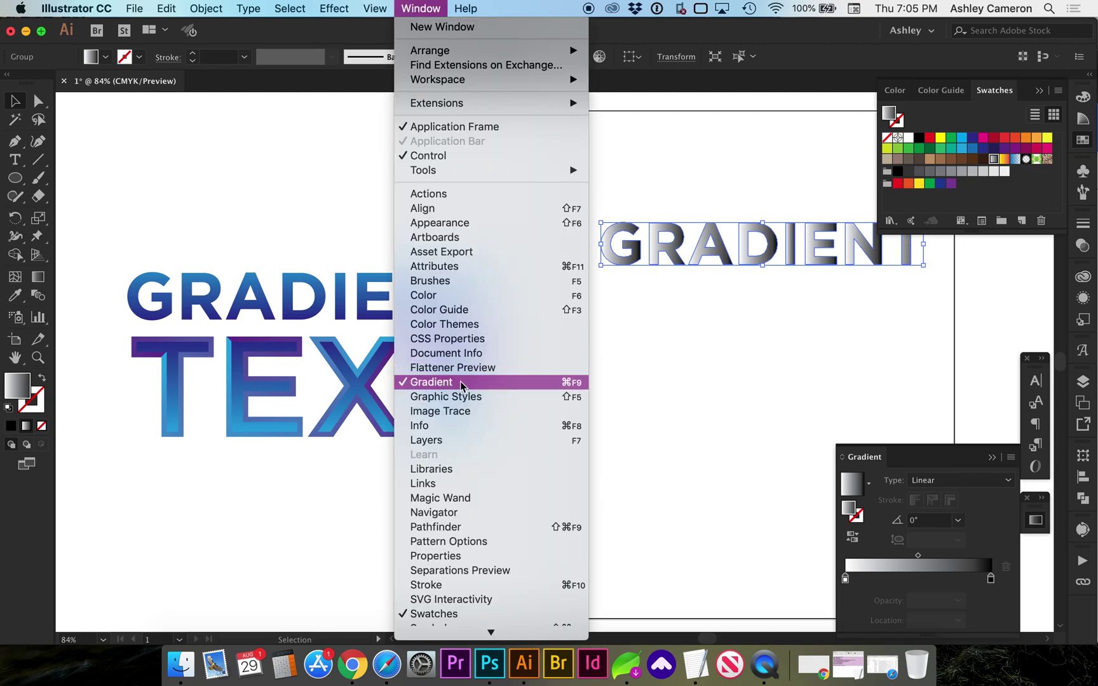
{"action": "left_click", "coordinate": [969, 537]}
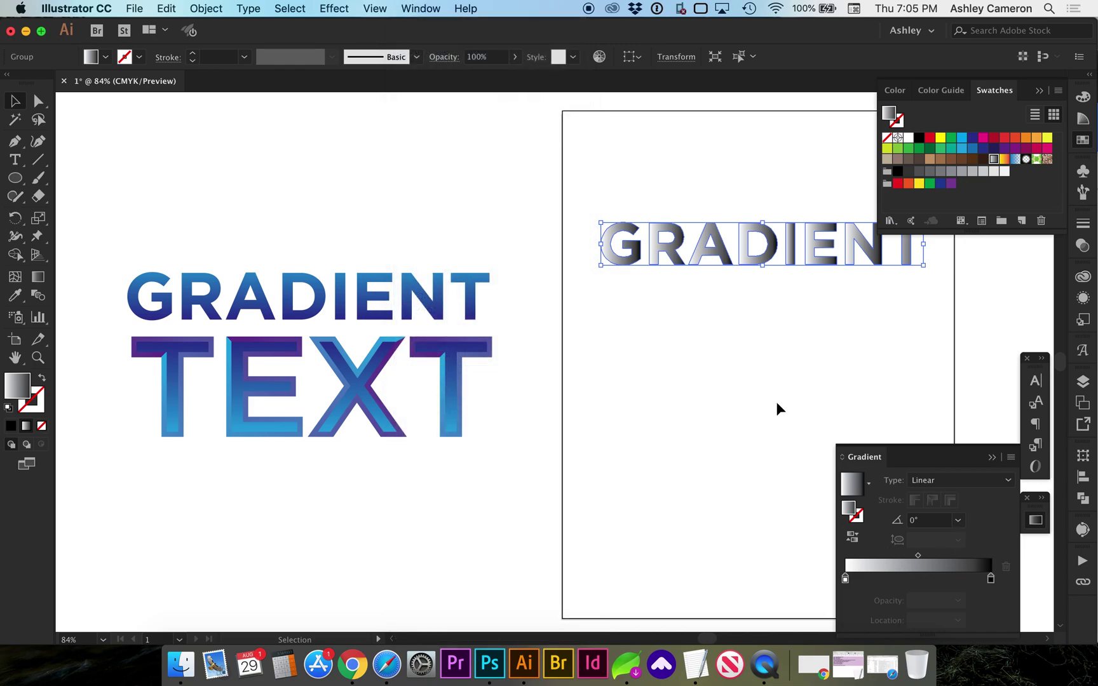
{"action": "scroll", "coordinate": [747, 347], "scroll_direction": "right", "scroll_amount": 5}
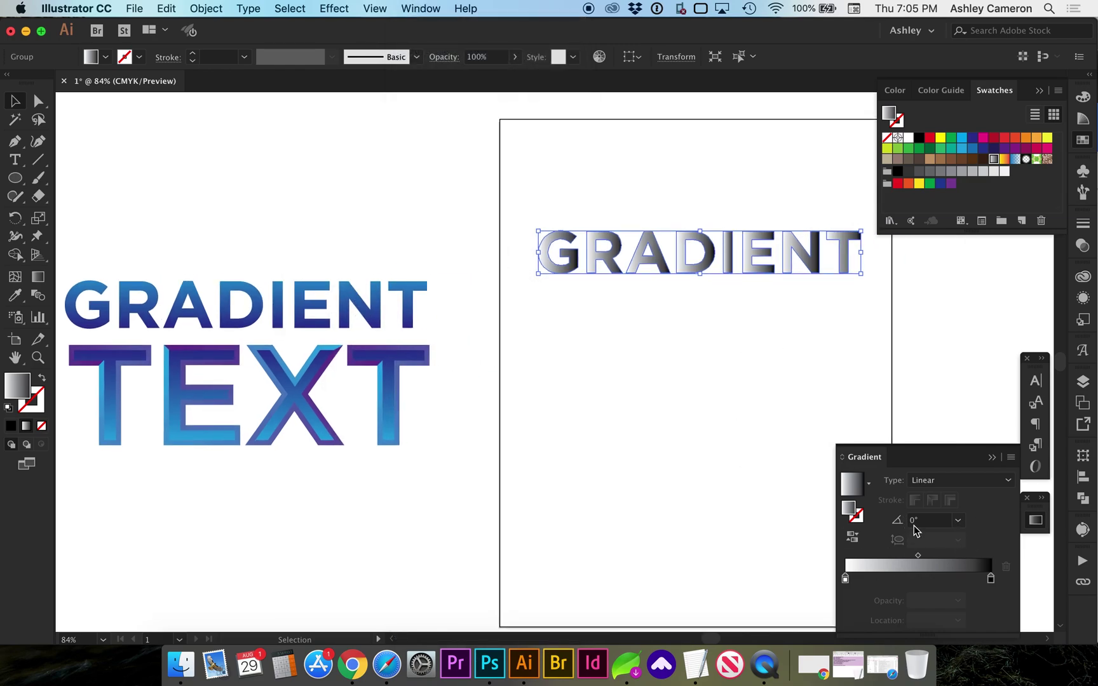
{"action": "left_click", "coordinate": [911, 522]}
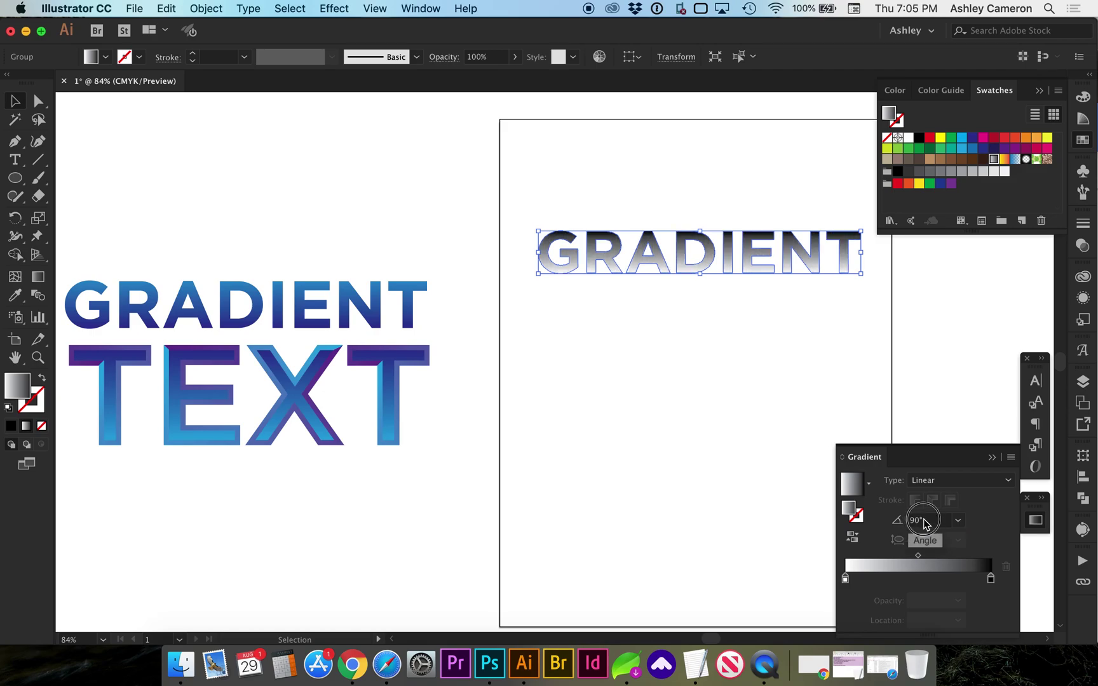
{"action": "key", "text": "shift+Up"}
{"action": "key", "text": "shift+Up"}
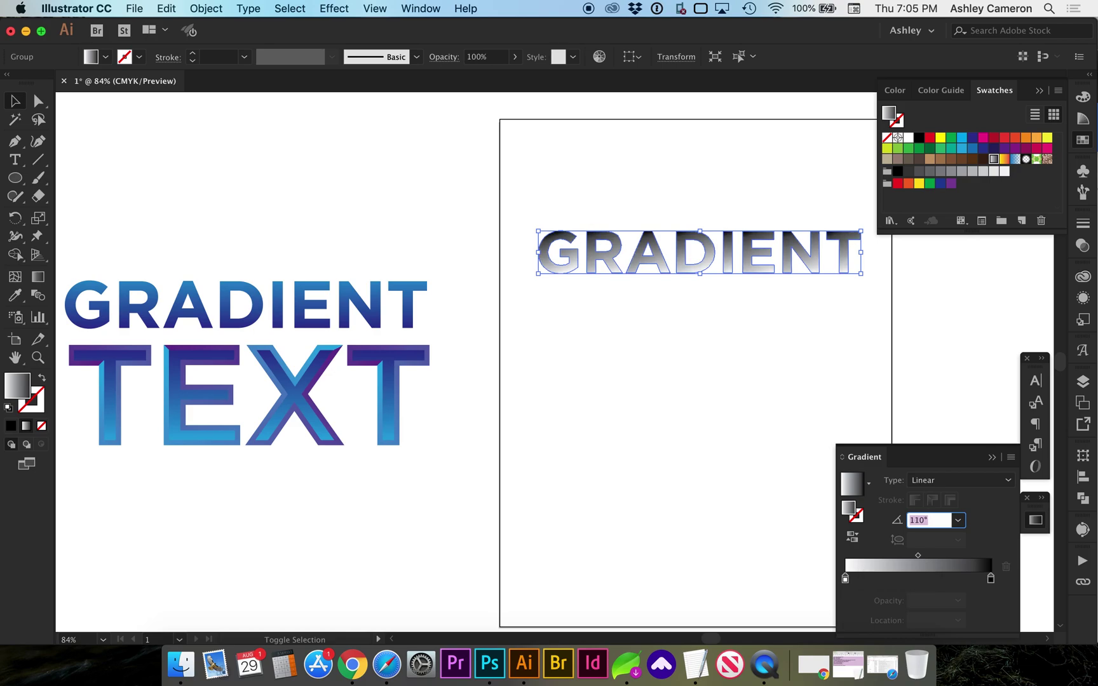
{"action": "key", "text": "shift+Up"}
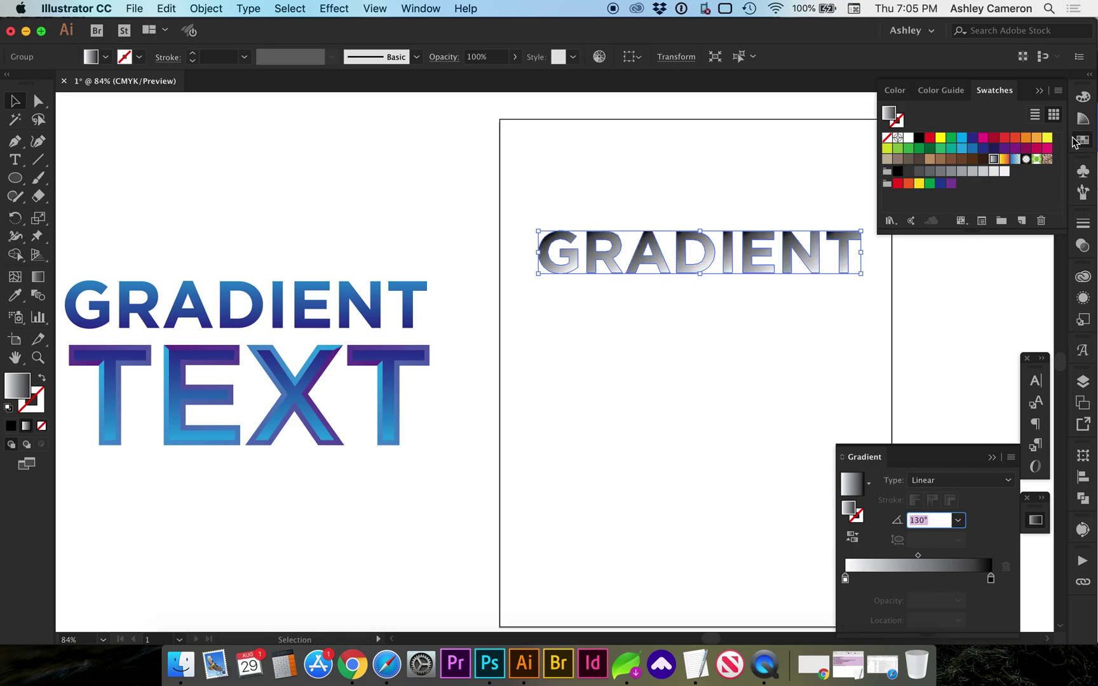
Open the Metals gradient swatch library
{"action": "left_click", "coordinate": [1058, 92]}
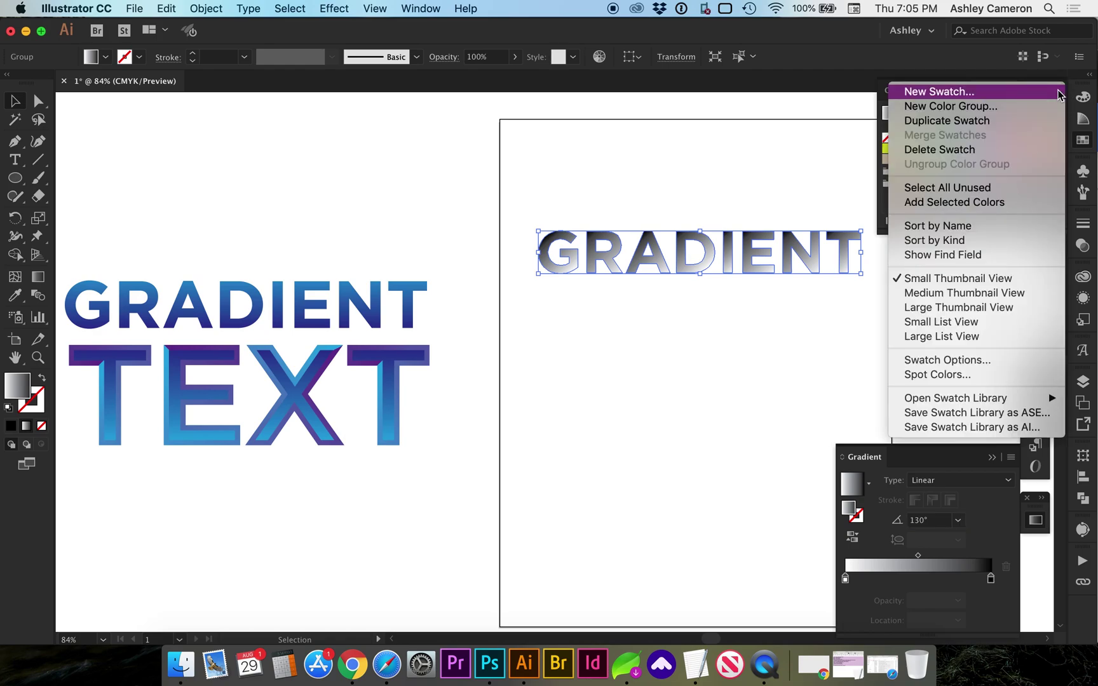
{"action": "mouse_move", "coordinate": [977, 398]}
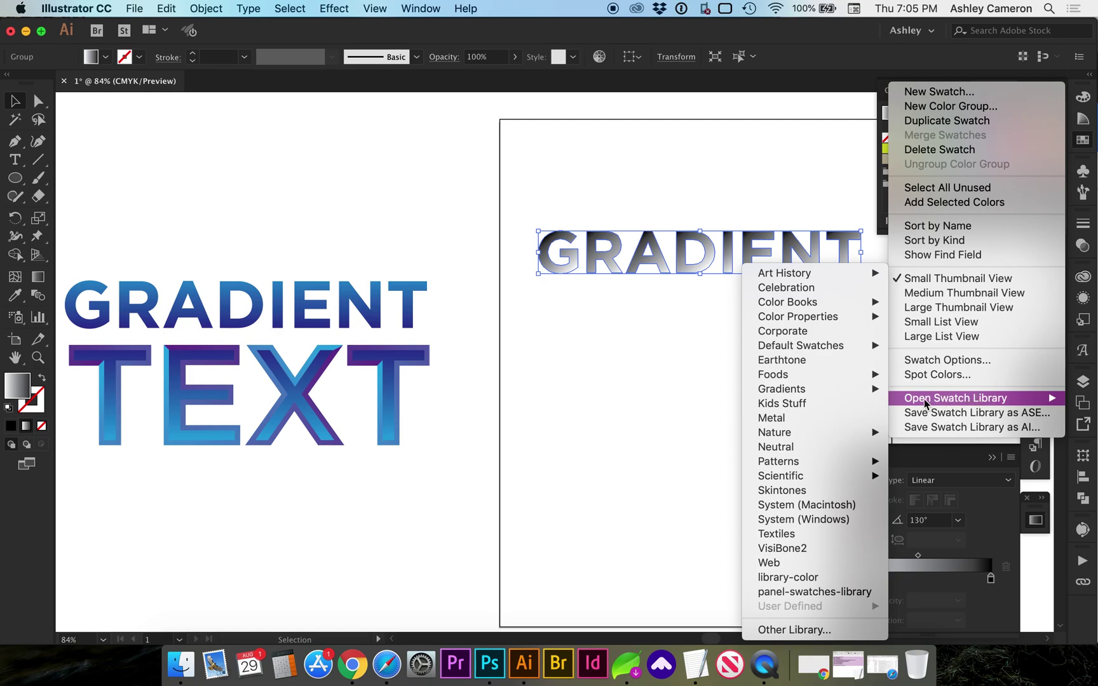
{"action": "mouse_move", "coordinate": [859, 347]}
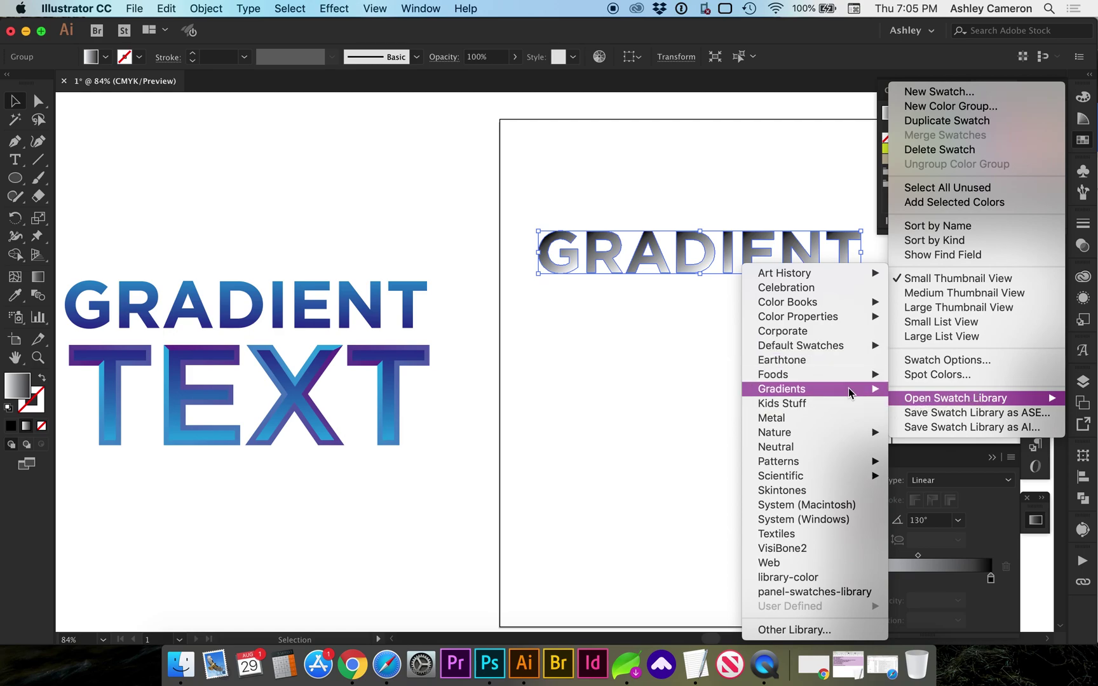
{"action": "mouse_move", "coordinate": [849, 388]}
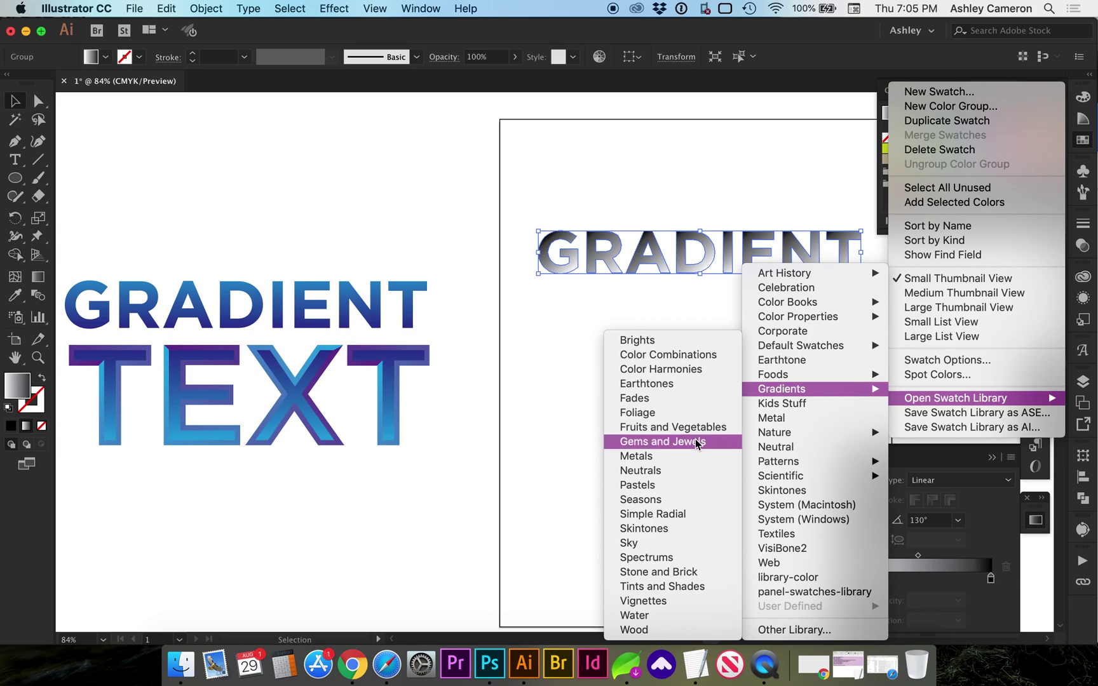
{"action": "left_click", "coordinate": [685, 455]}
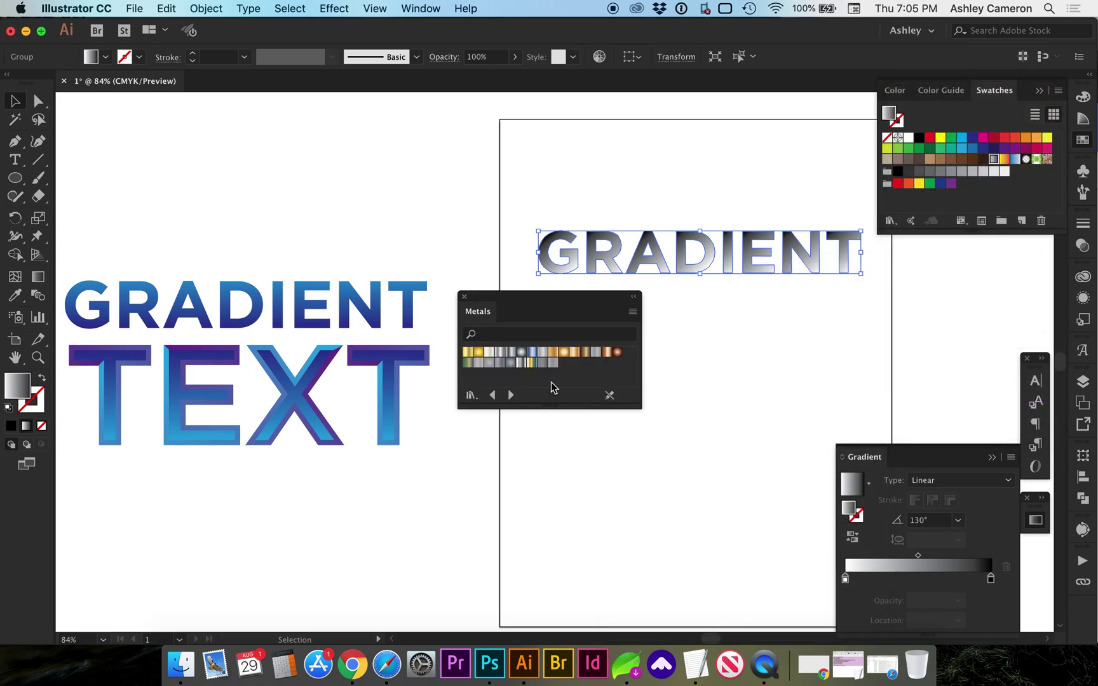
Fill the word with the gold linear metal gradient after trying Gold Radial and steel
{"action": "left_click", "coordinate": [478, 354]}
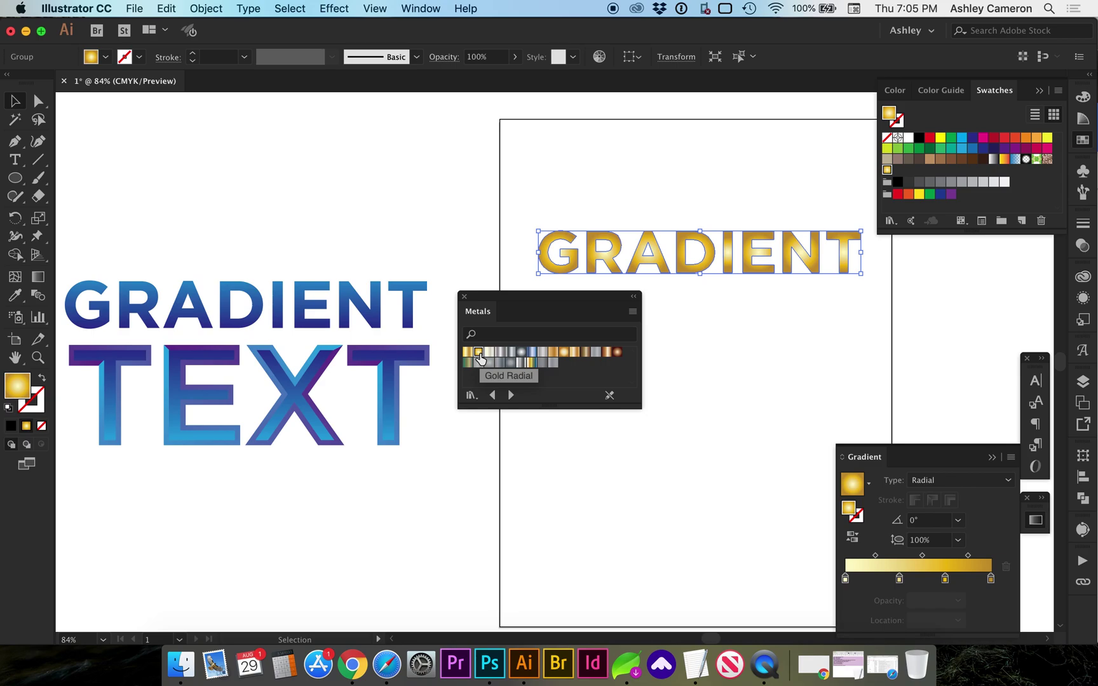
{"action": "left_click", "coordinate": [933, 481]}
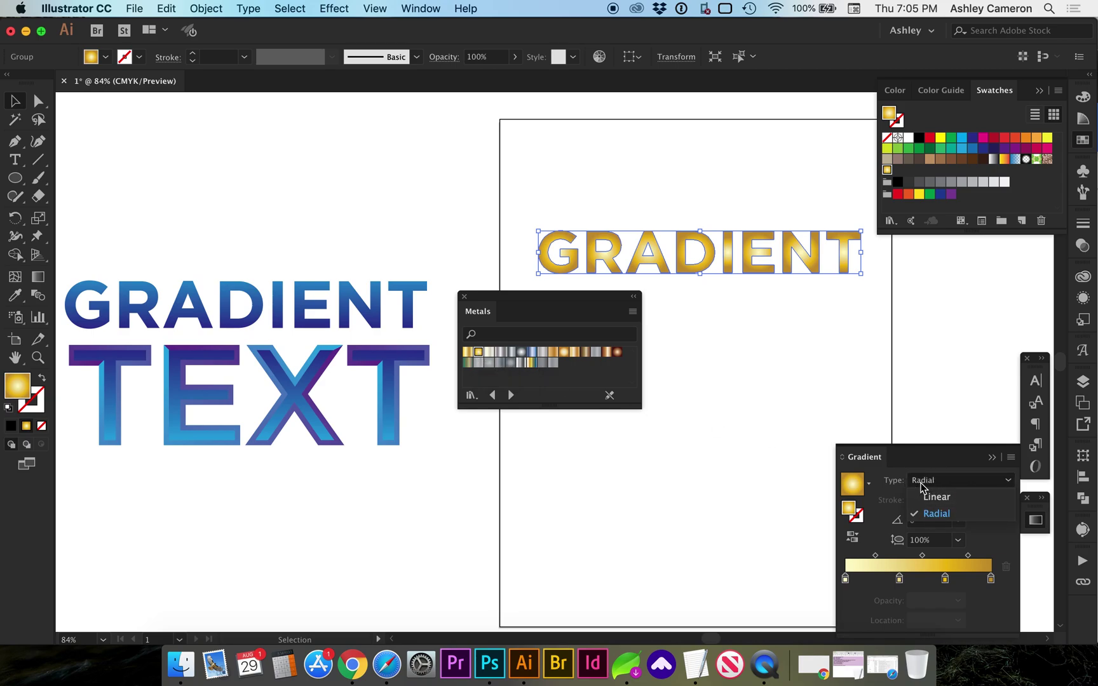
{"action": "left_click", "coordinate": [922, 488]}
{"action": "left_click", "coordinate": [500, 352]}
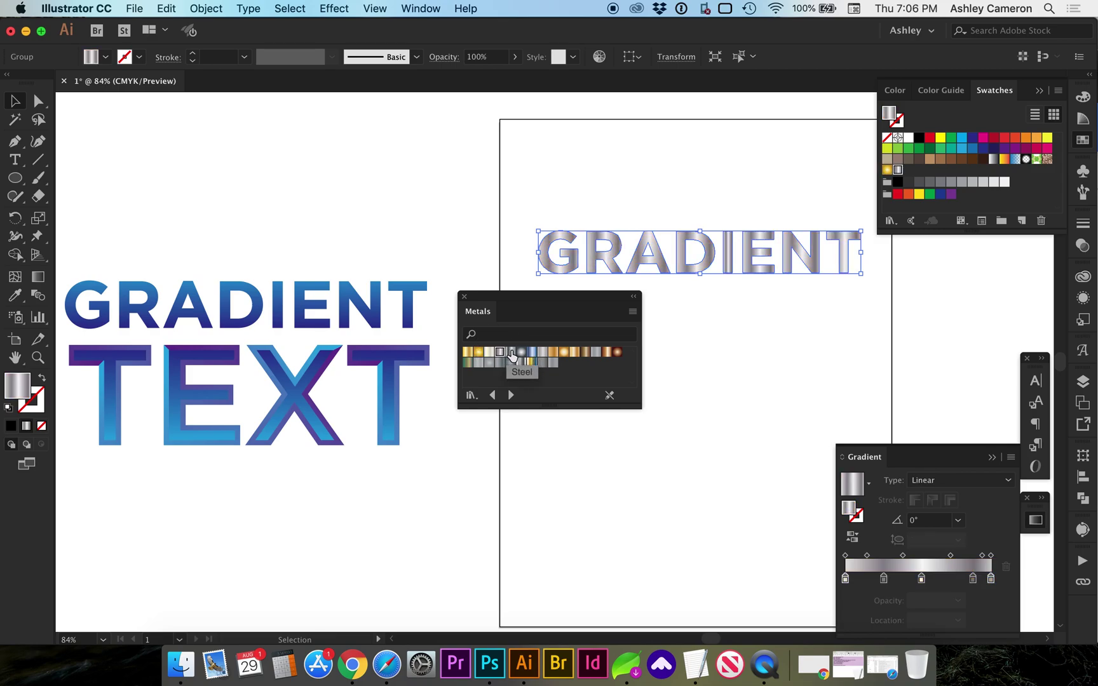
{"action": "left_click", "coordinate": [522, 354]}
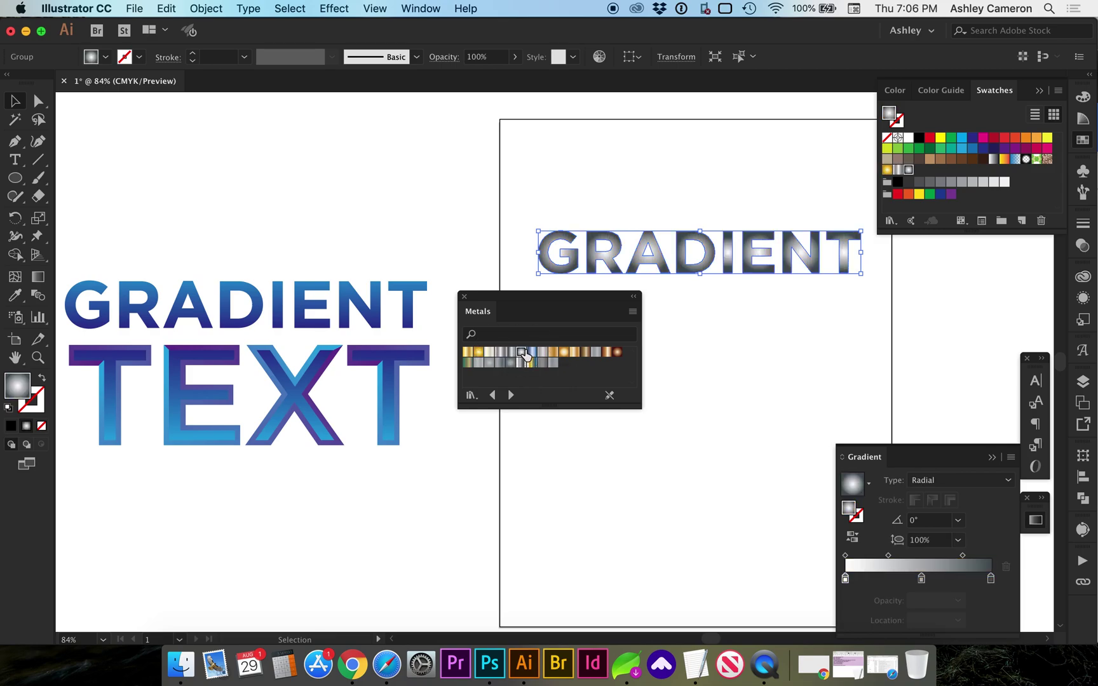
{"action": "left_click", "coordinate": [467, 352]}
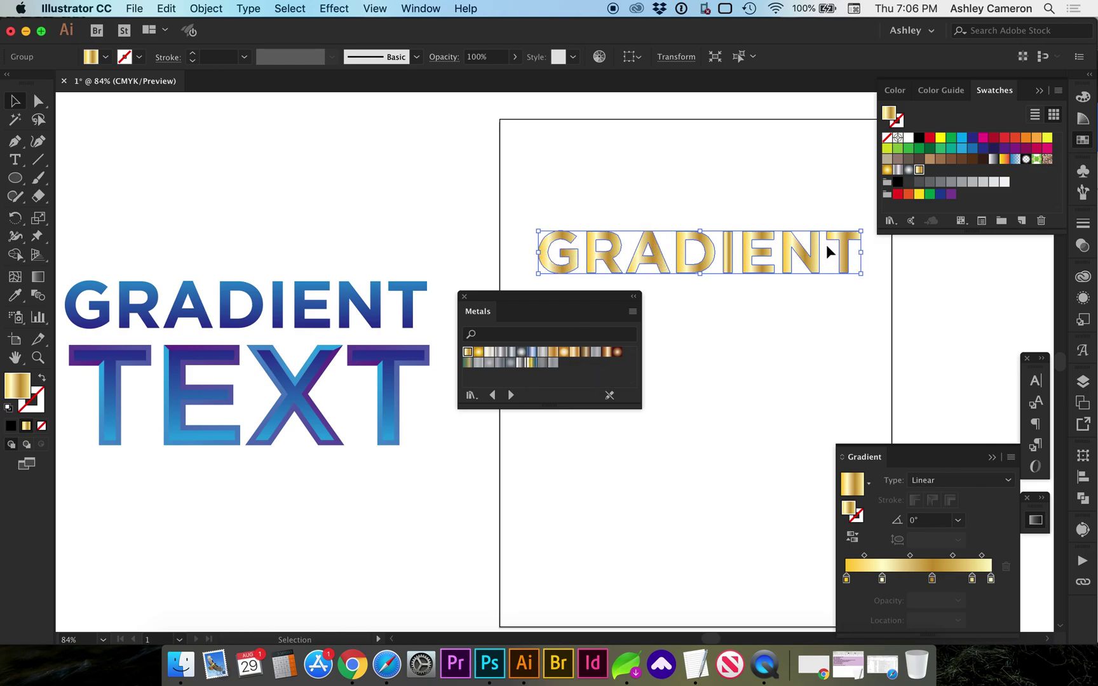
{"action": "left_click", "coordinate": [37, 278]}
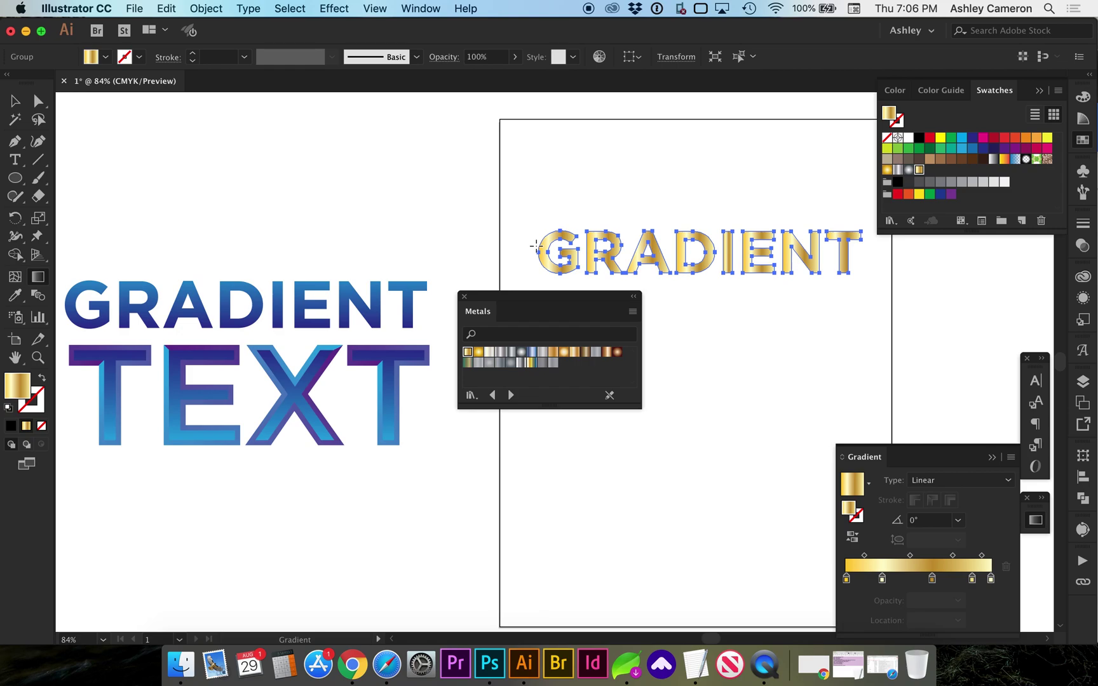
Drag the gold gradient from bottom to top so it runs vertically at 90°
{"action": "mouse_move", "coordinate": [535, 245]}
{"action": "left_mouse_down"}
{"action": "mouse_move", "coordinate": [877, 243]}
{"action": "mouse_move", "coordinate": [865, 248]}
{"action": "left_mouse_up"}
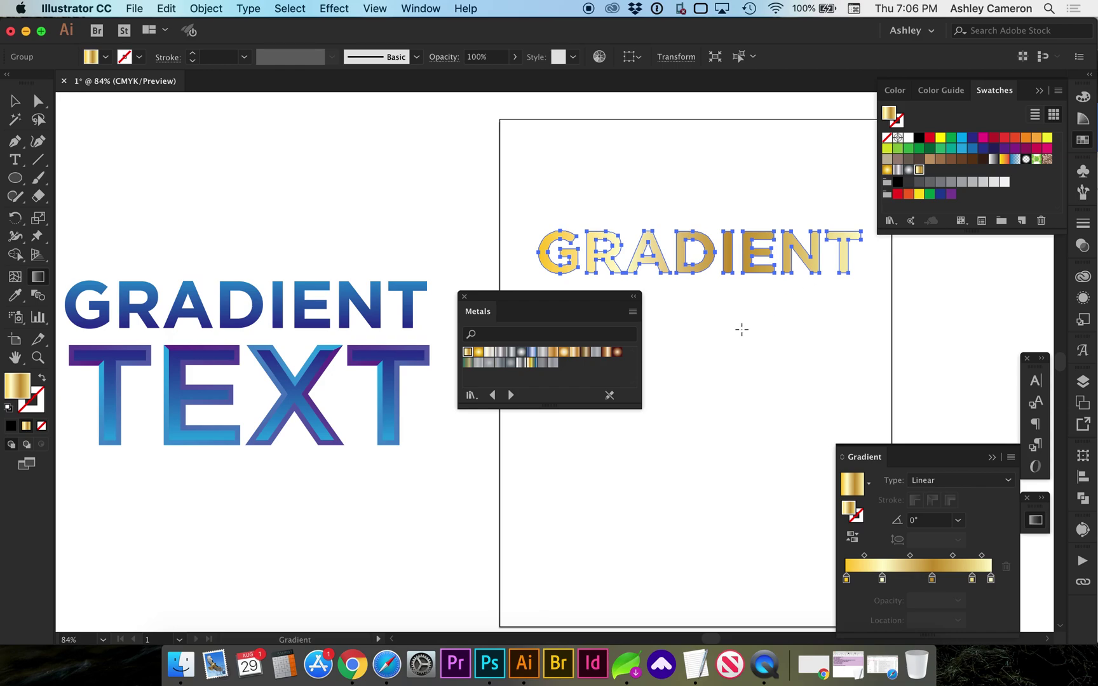
{"action": "left_click_drag", "start_coordinate": [732, 281], "coordinate": [736, 223]}
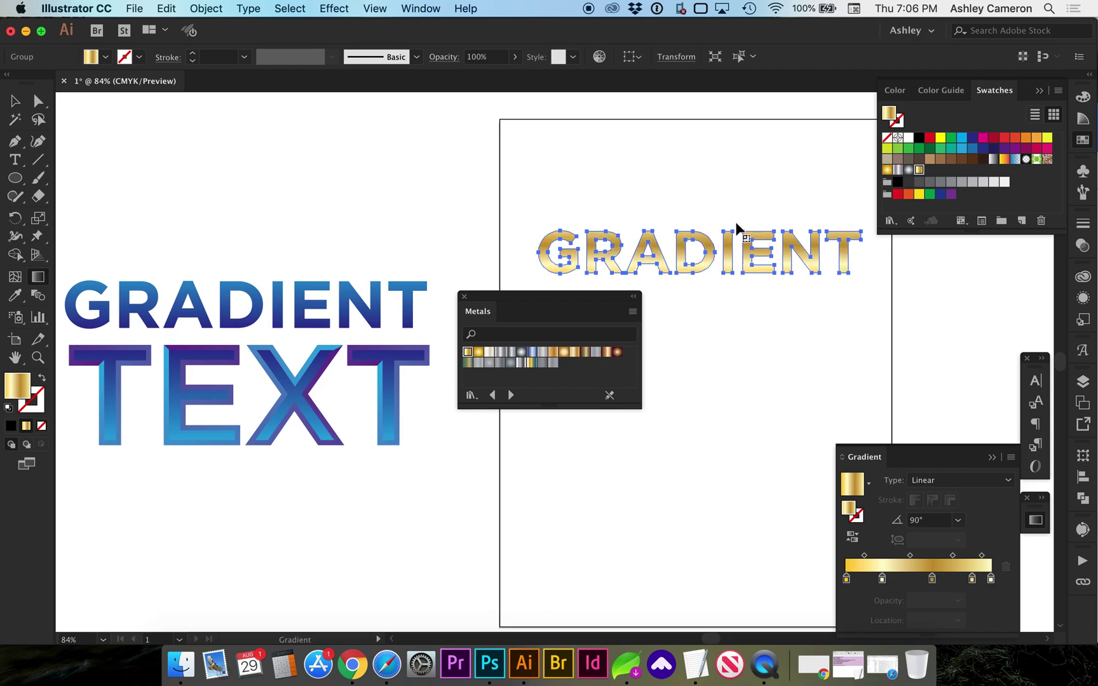
{"action": "left_click", "coordinate": [852, 540]}
{"action": "left_click", "coordinate": [852, 540]}
{"action": "left_click", "coordinate": [15, 101]}
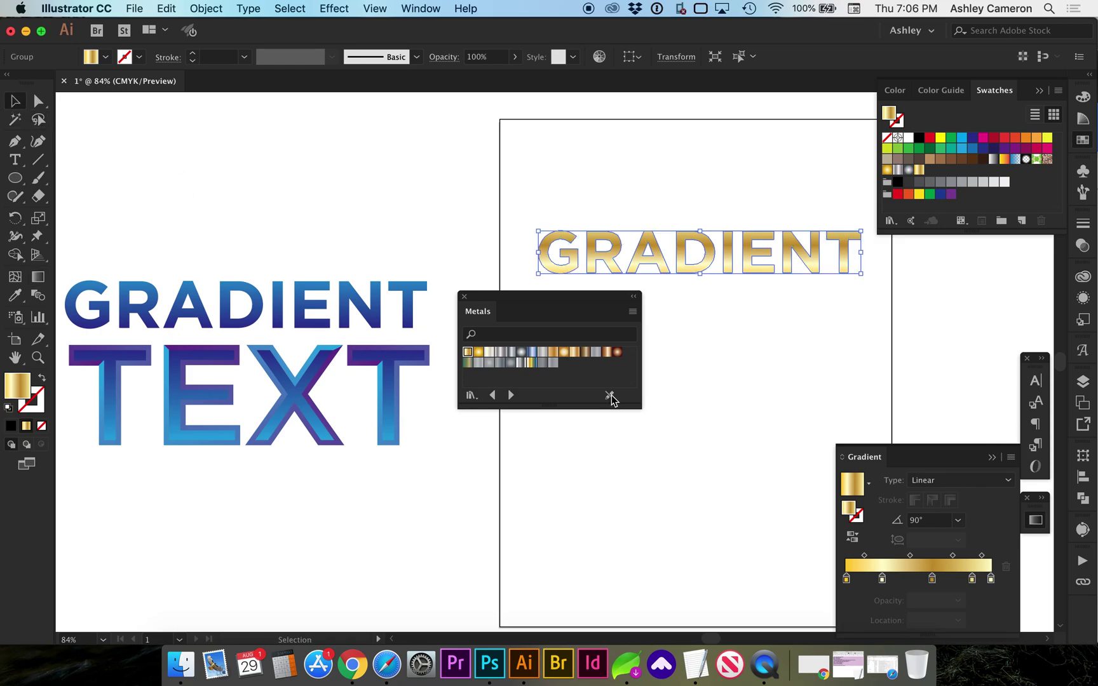
Zoom in on the gold word and select the GRADIENT group
{"action": "left_click", "coordinate": [729, 391]}
{"action": "scroll", "coordinate": [729, 391], "scroll_direction": "down", "scroll_amount": 1}
{"action": "scroll", "coordinate": [729, 391], "scroll_direction": "right", "scroll_amount": 1}
{"action": "scroll", "coordinate": [730, 391], "scroll_direction": "down", "scroll_amount": 1}
{"action": "scroll", "coordinate": [730, 391], "scroll_direction": "right", "scroll_amount": 1}
{"action": "key", "text": "z"}
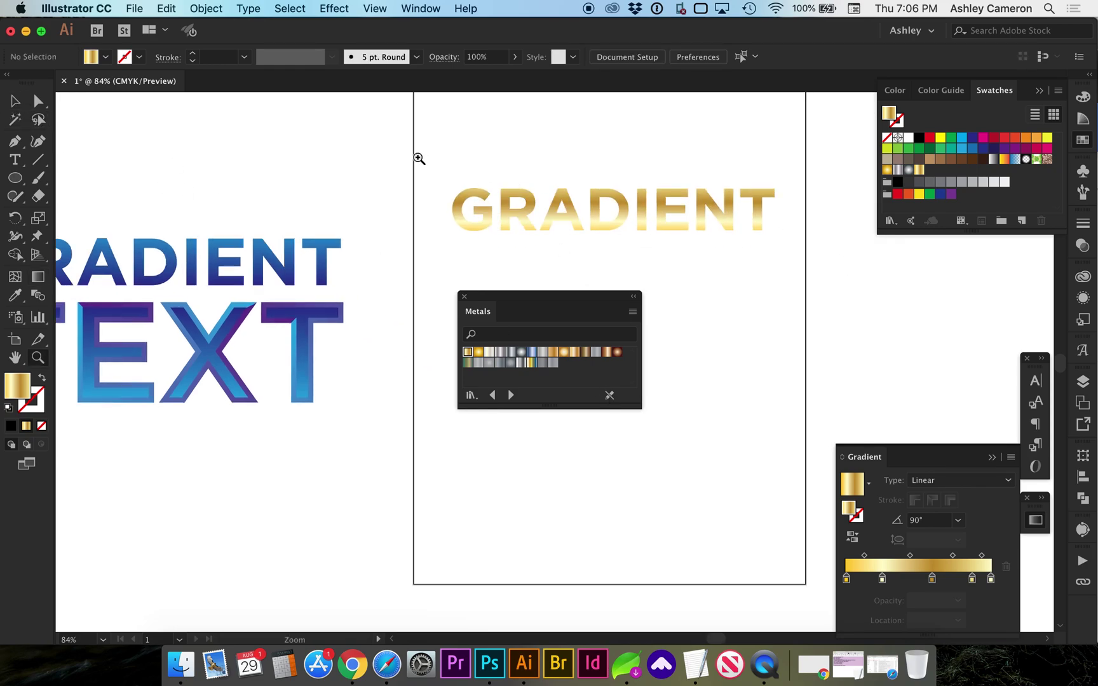
{"action": "left_click_drag", "start_coordinate": [331, 157], "coordinate": [984, 346]}
{"action": "key", "text": "v"}
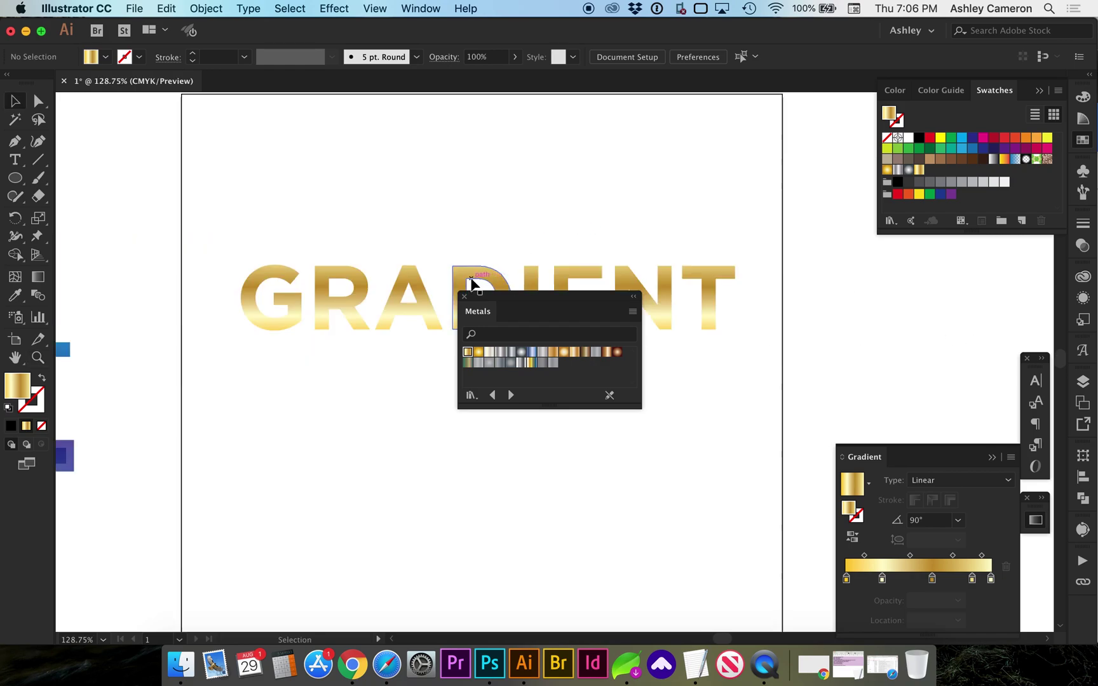
{"action": "left_click", "coordinate": [468, 271]}
Apply the Gold Radial gradient from Metals to the word's stroke
{"action": "scroll", "coordinate": [468, 271], "scroll_direction": "down", "scroll_amount": 2}
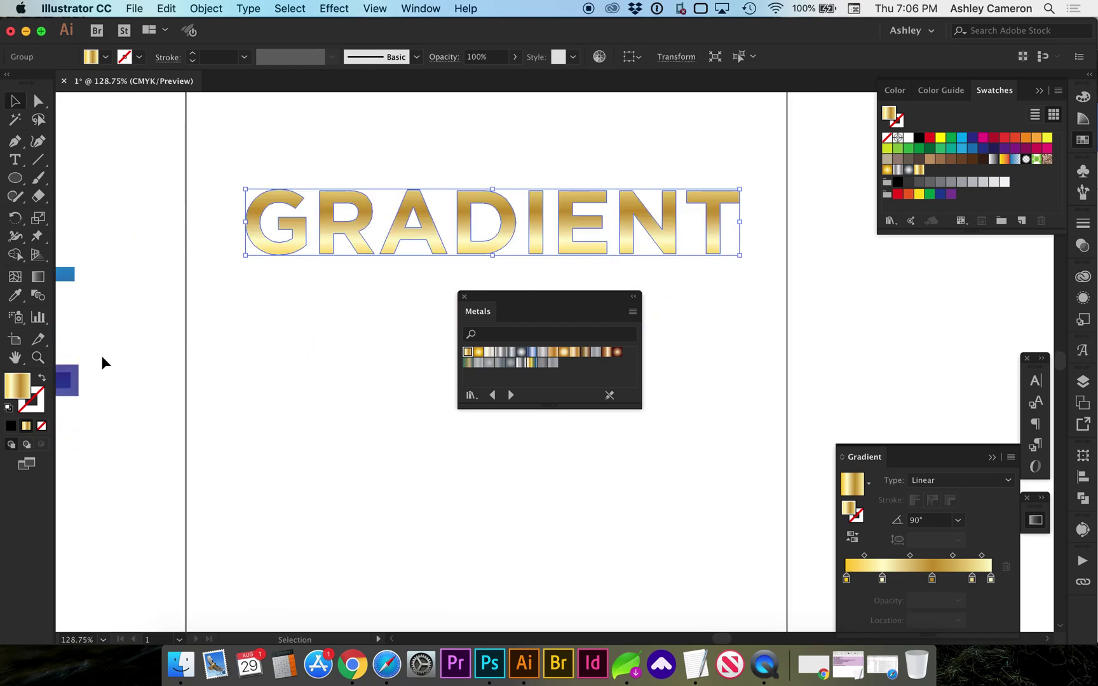
{"action": "left_click", "coordinate": [38, 401]}
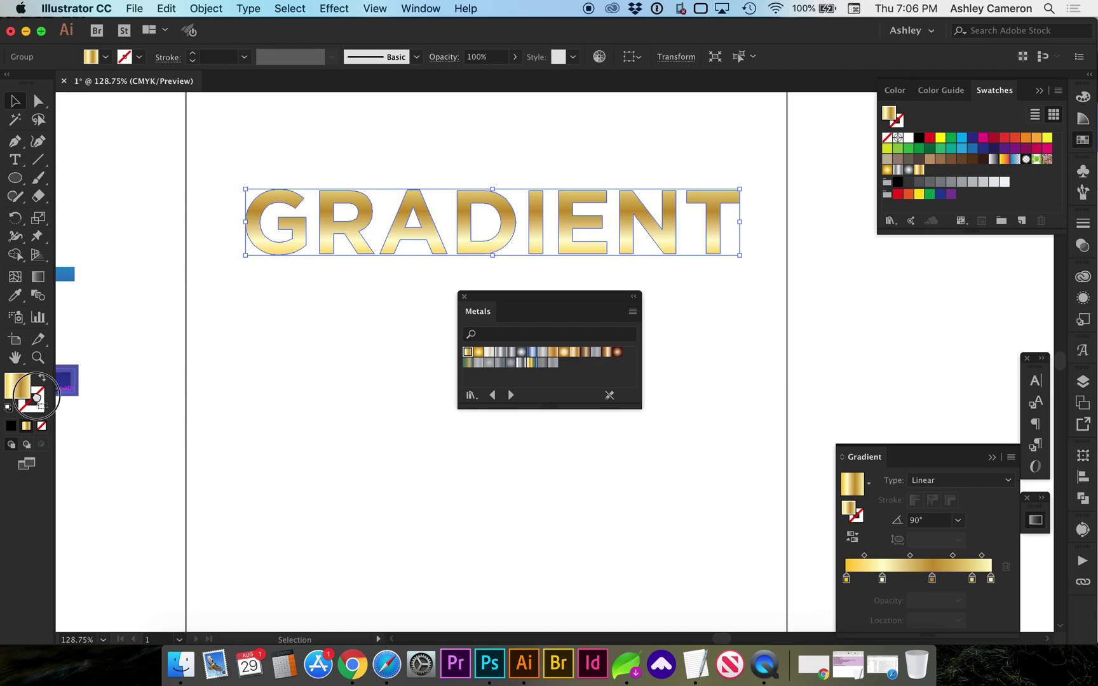
{"action": "key", "text": "period"}
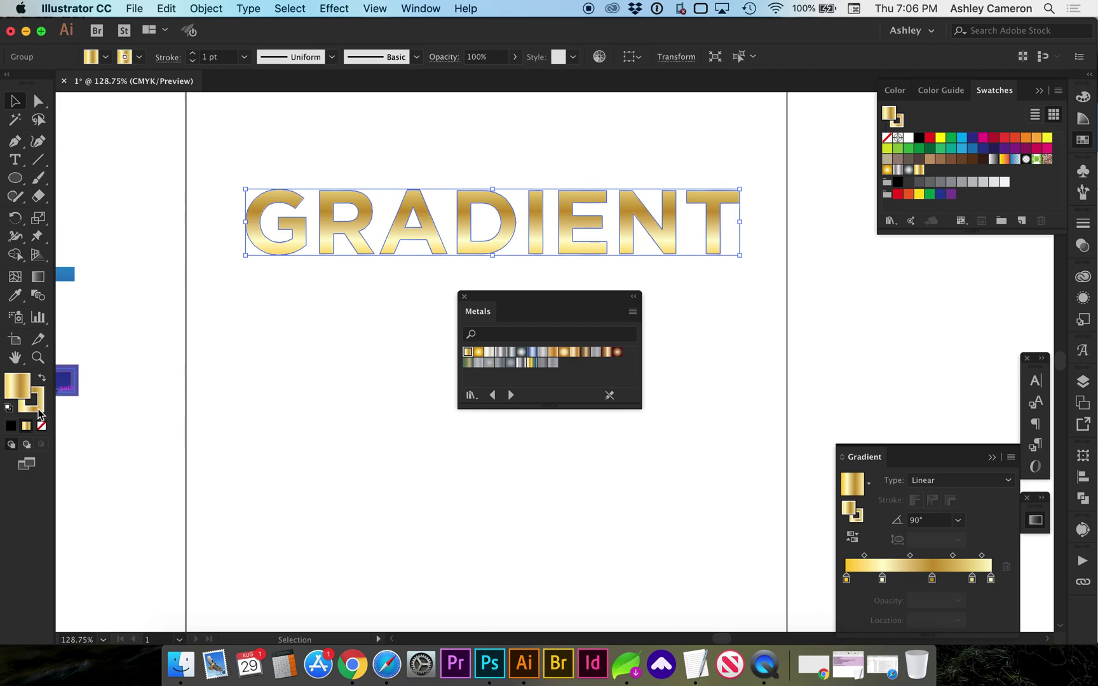
{"action": "left_click", "coordinate": [37, 409]}
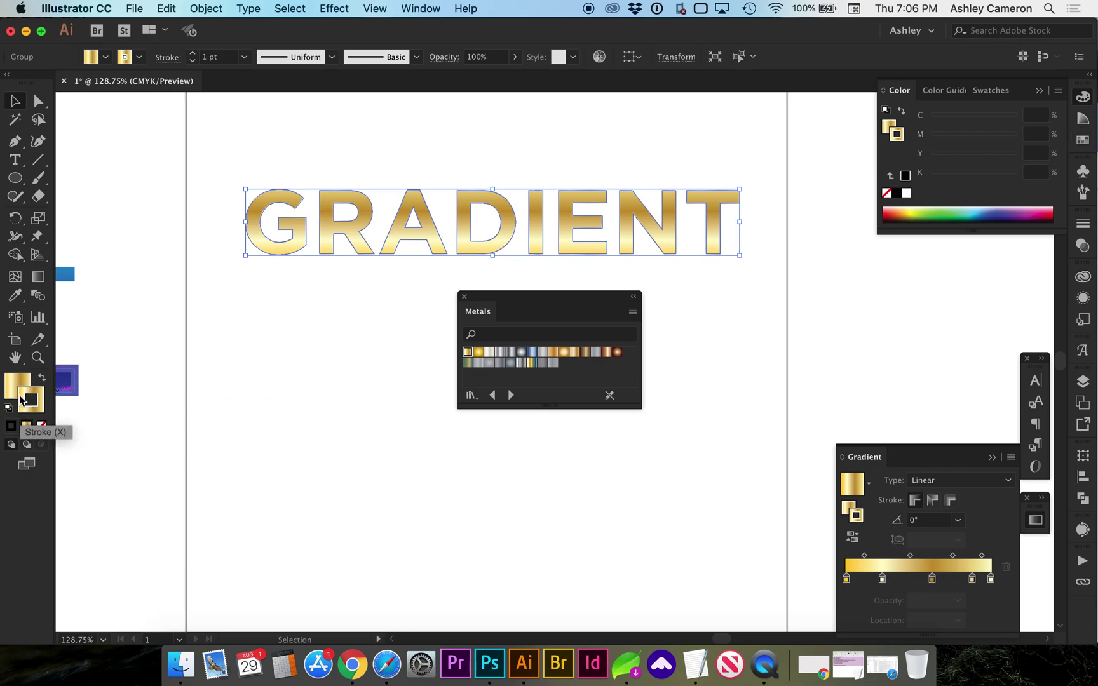
{"action": "left_click", "coordinate": [478, 353]}
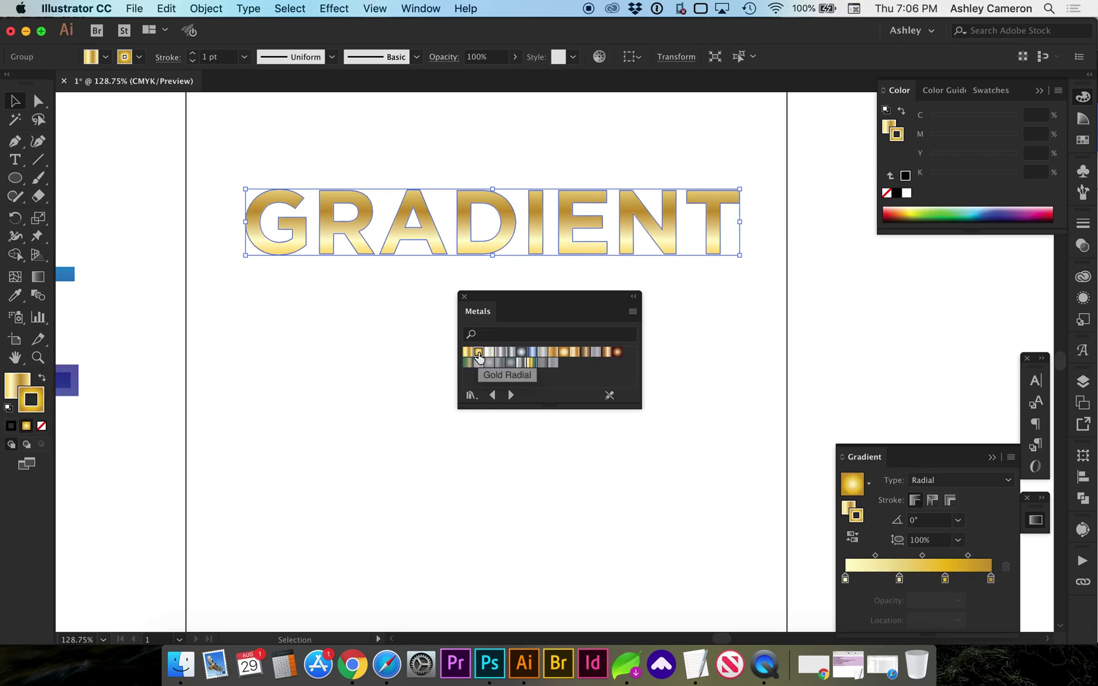
Raise the stroke weight to 4 pt, keeping Gold Radial after briefly trying silver
{"action": "left_click", "coordinate": [193, 54]}
{"action": "left_click", "coordinate": [193, 54]}
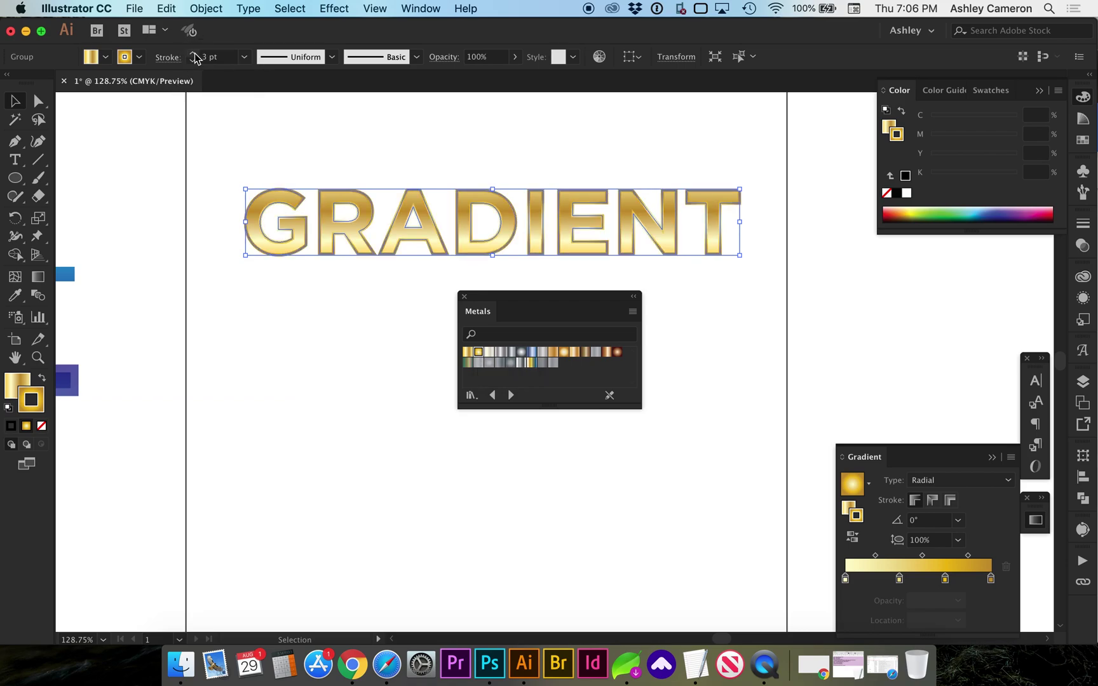
{"action": "left_click", "coordinate": [194, 54]}
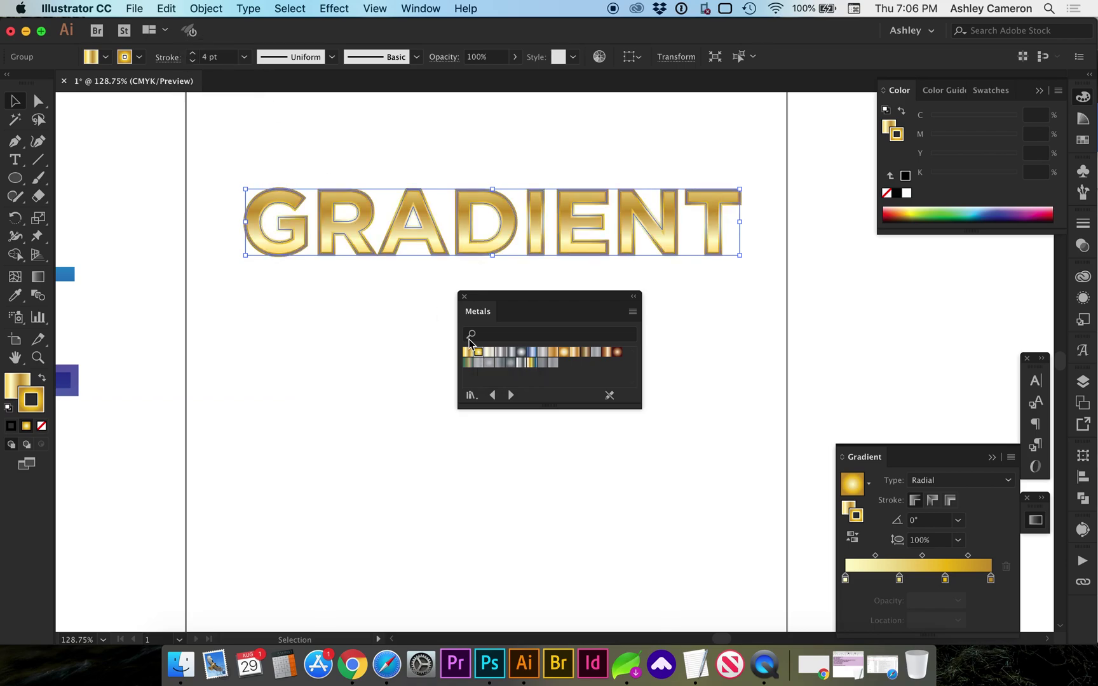
{"action": "left_click", "coordinate": [486, 353]}
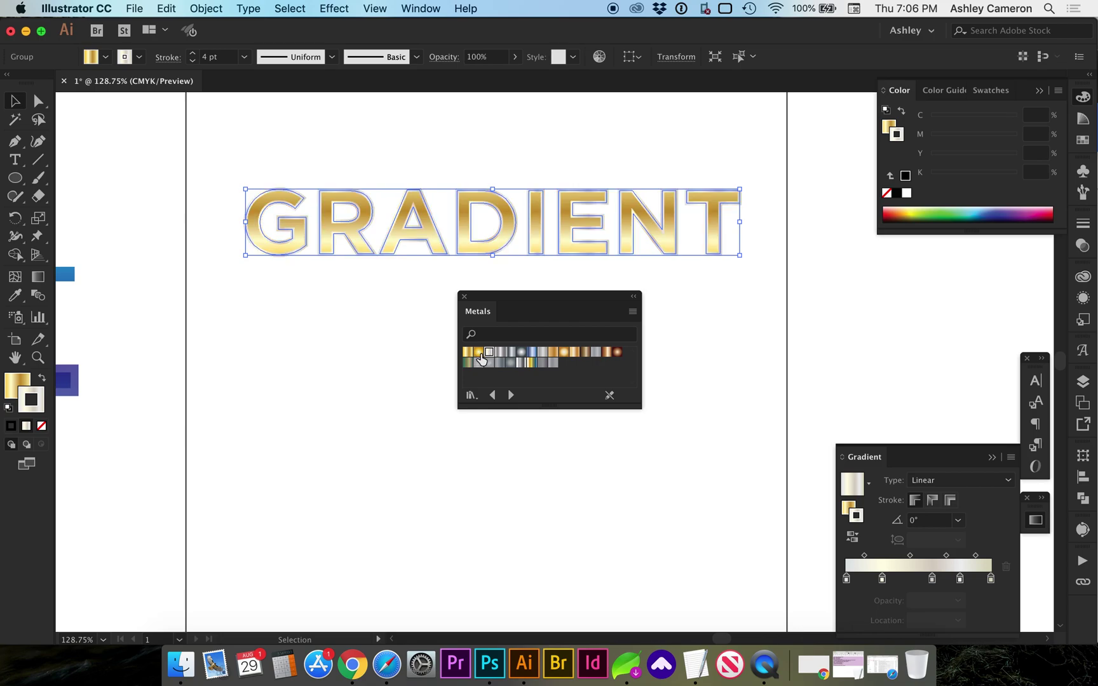
{"action": "left_click", "coordinate": [479, 353]}
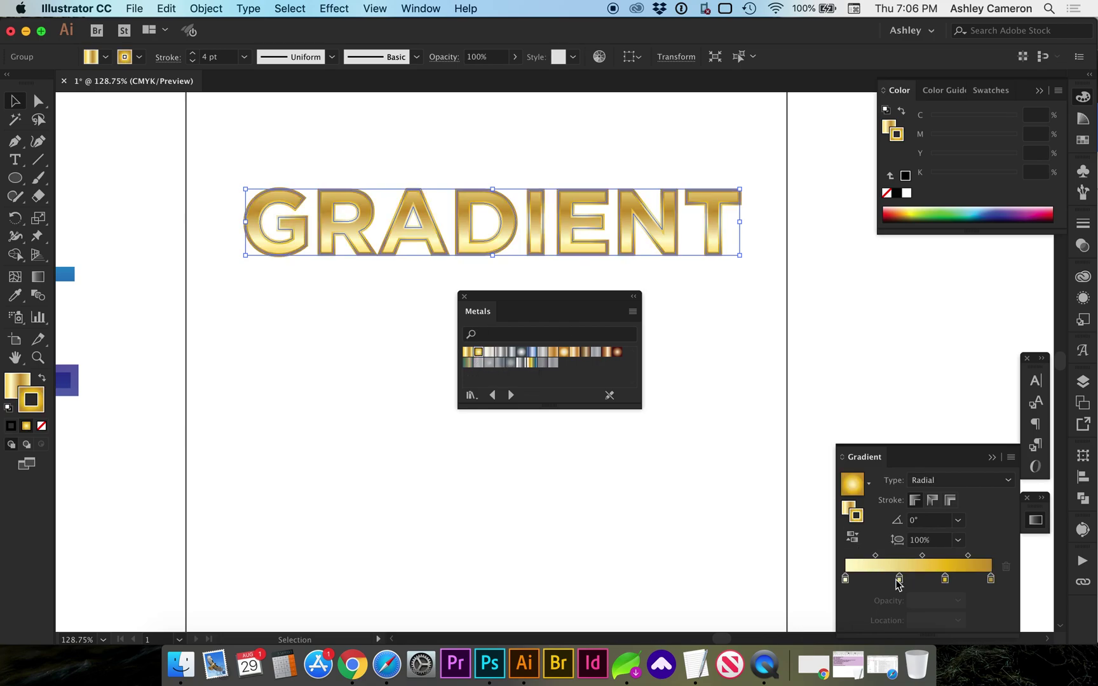
Shift the stroke's second gold stop slightly and Alt-drag a copy of the word below
{"action": "left_click_drag", "start_coordinate": [902, 584], "coordinate": [877, 585]}
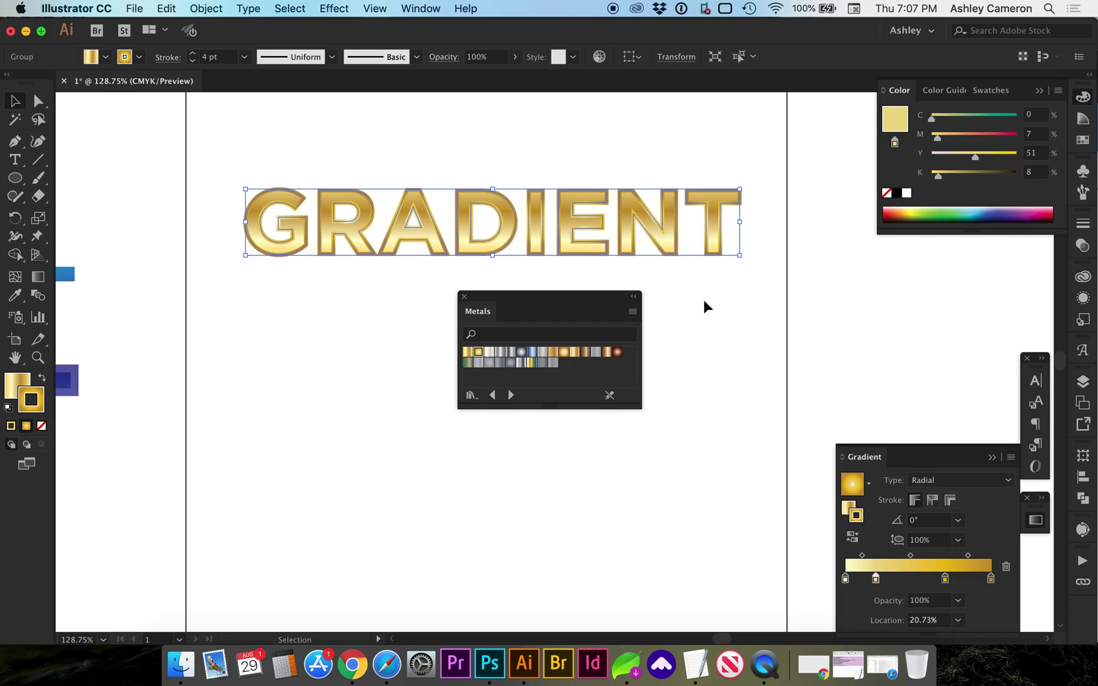
{"action": "left_click", "coordinate": [449, 235]}
{"action": "left_click_drag", "start_coordinate": [358, 213], "coordinate": [356, 318]}
Remove the copy's stroke and fill it with the white-to-black gradient
{"action": "key", "text": "slash"}
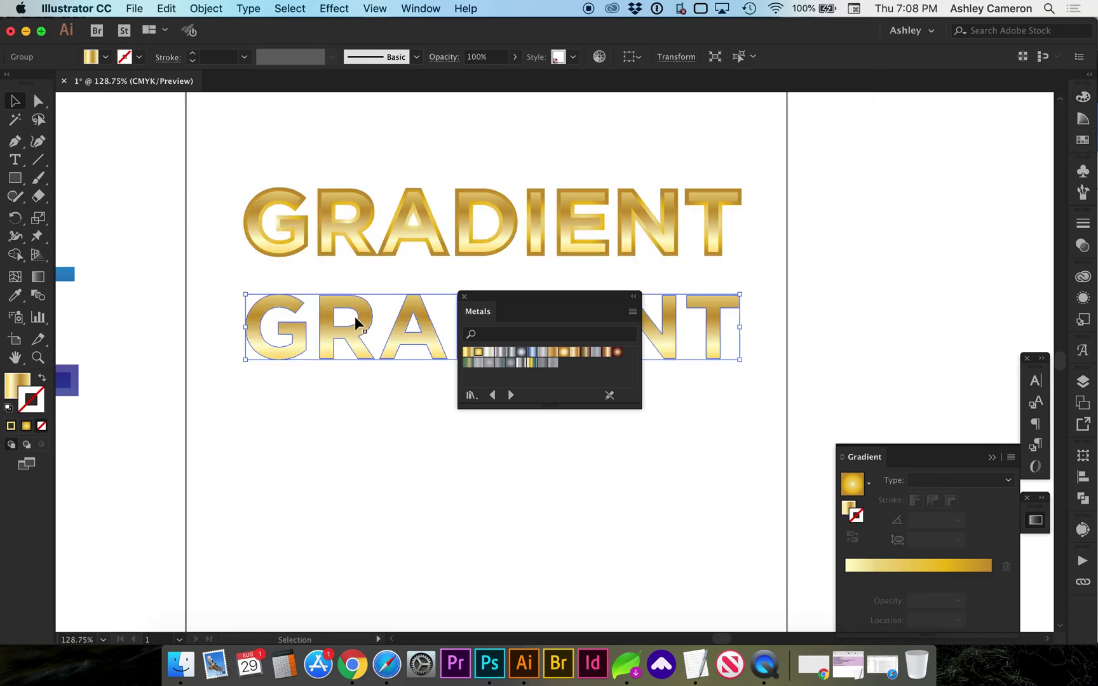
{"action": "left_click", "coordinate": [1082, 147]}
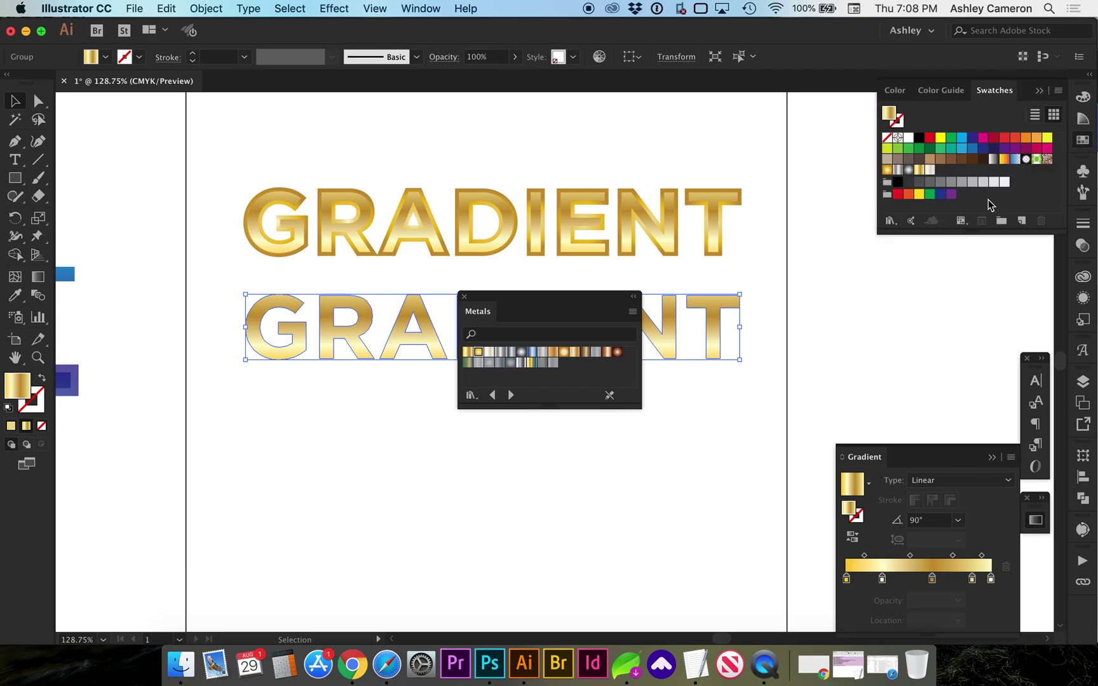
{"action": "left_click", "coordinate": [994, 159]}
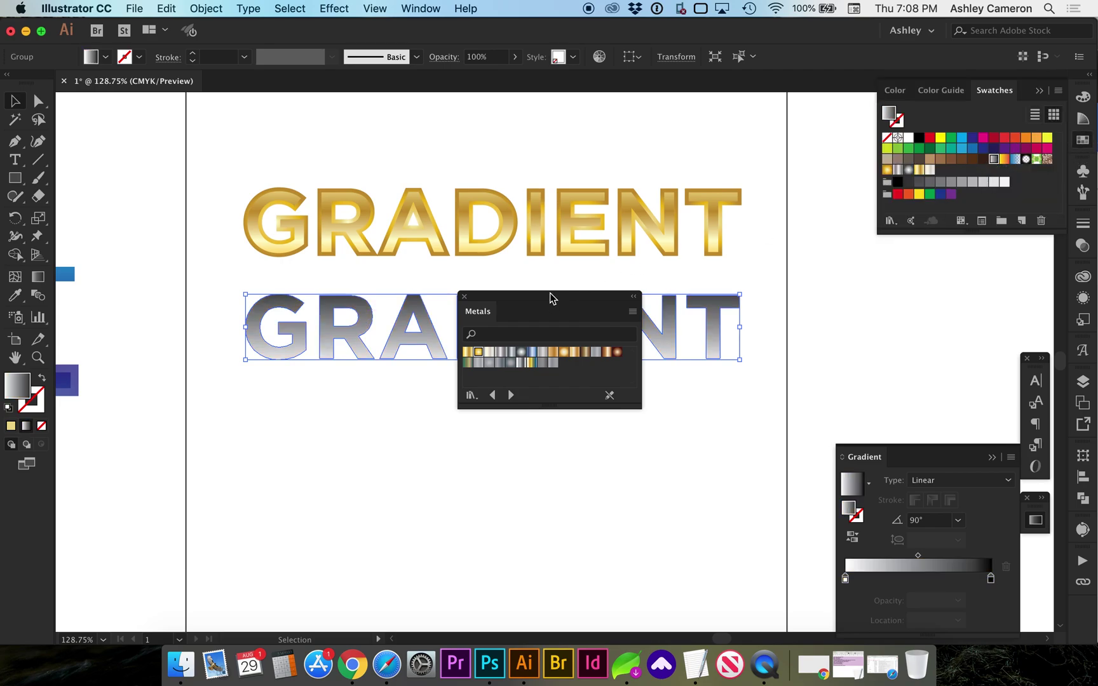
{"action": "left_click_drag", "start_coordinate": [549, 297], "coordinate": [495, 474]}
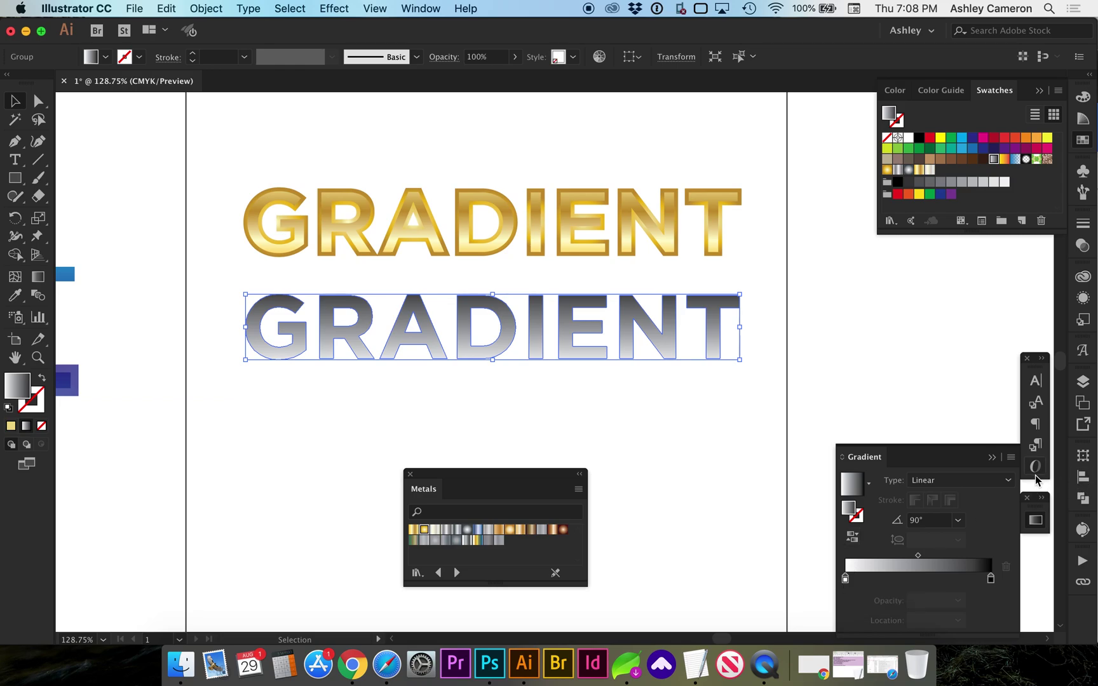
Recolour the copy's gradient stops to teal at the start and blue at the end
{"action": "left_click", "coordinate": [845, 579]}
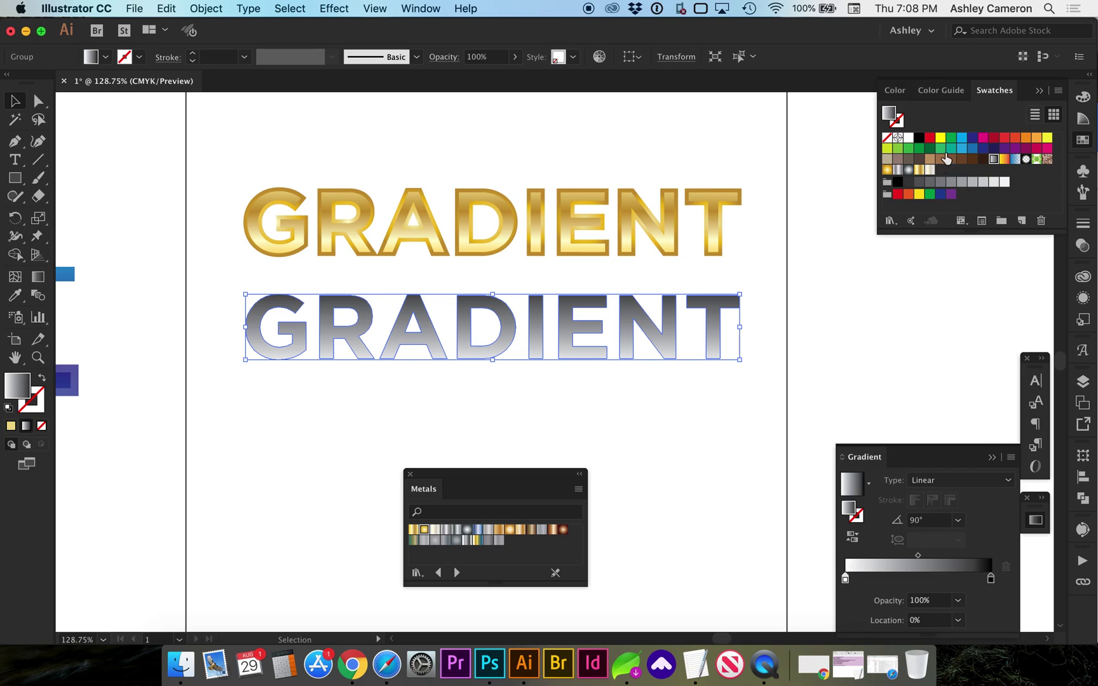
{"action": "left_click", "coordinate": [948, 151]}
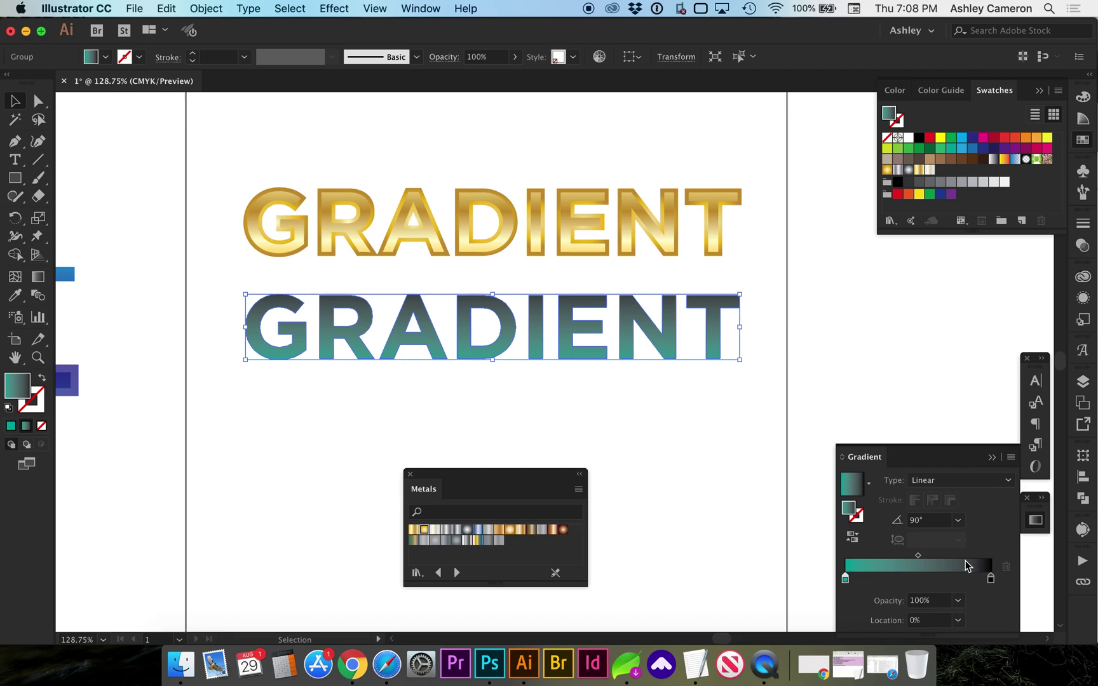
{"action": "left_click", "coordinate": [990, 578]}
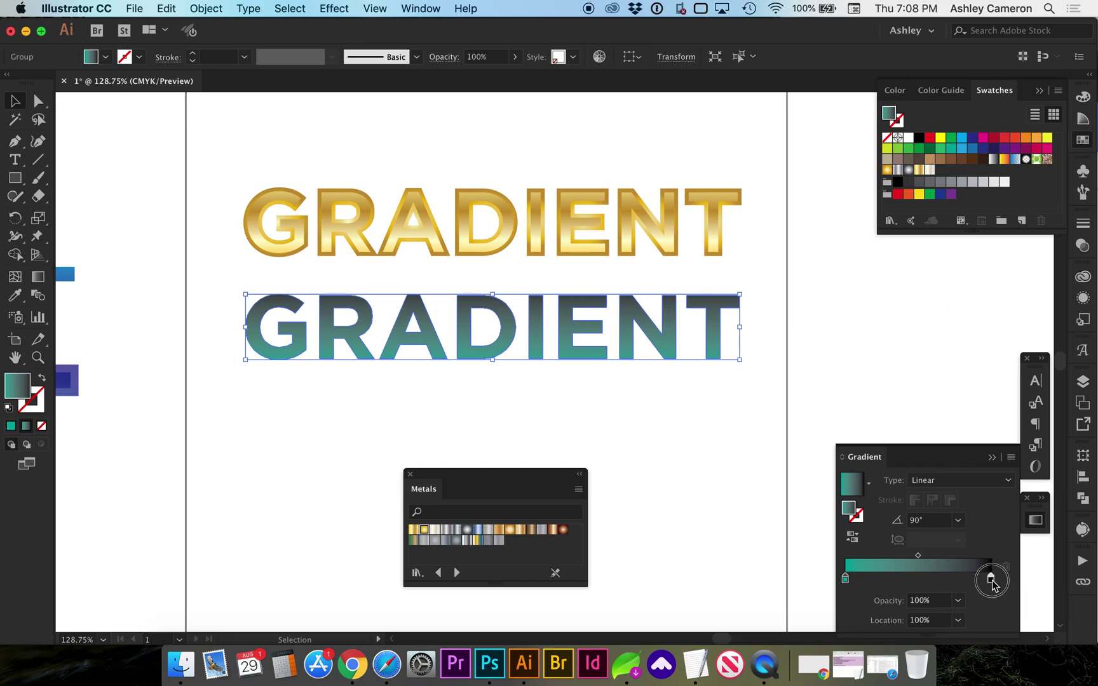
{"action": "left_click", "coordinate": [961, 154]}
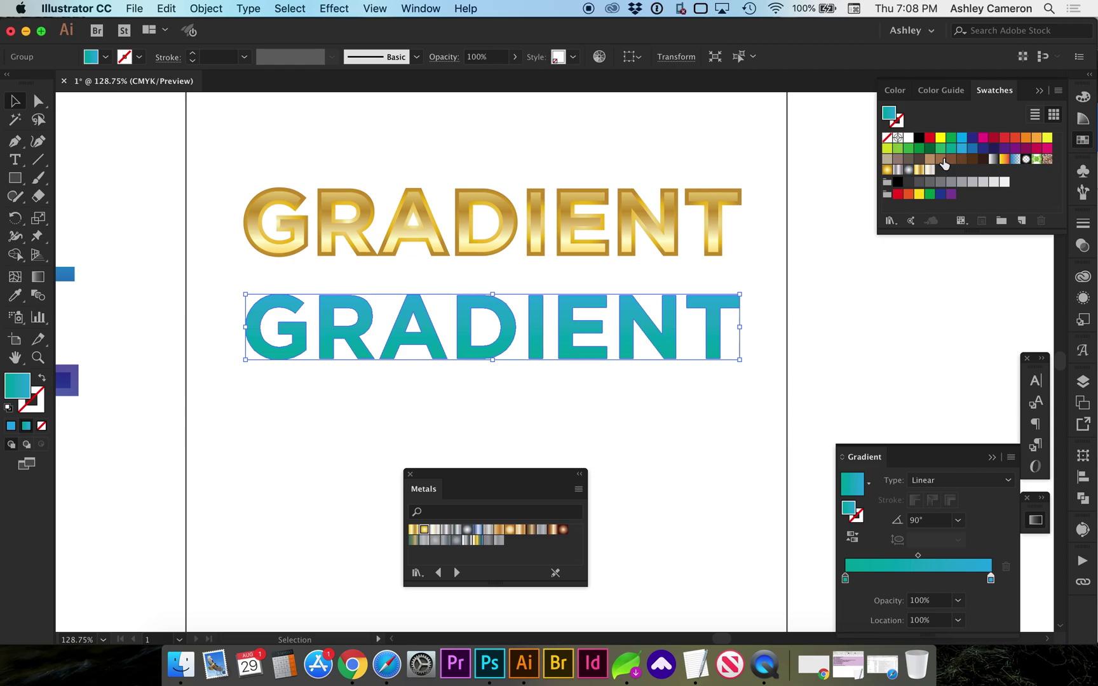
Set gradient stops to magenta, a middle red, and yellow, moving the middle stop to 33.29%
{"action": "left_click_drag", "start_coordinate": [984, 143], "coordinate": [845, 581]}
{"action": "left_click", "coordinate": [1015, 139]}
{"action": "left_click_drag", "start_coordinate": [1014, 139], "coordinate": [917, 580]}
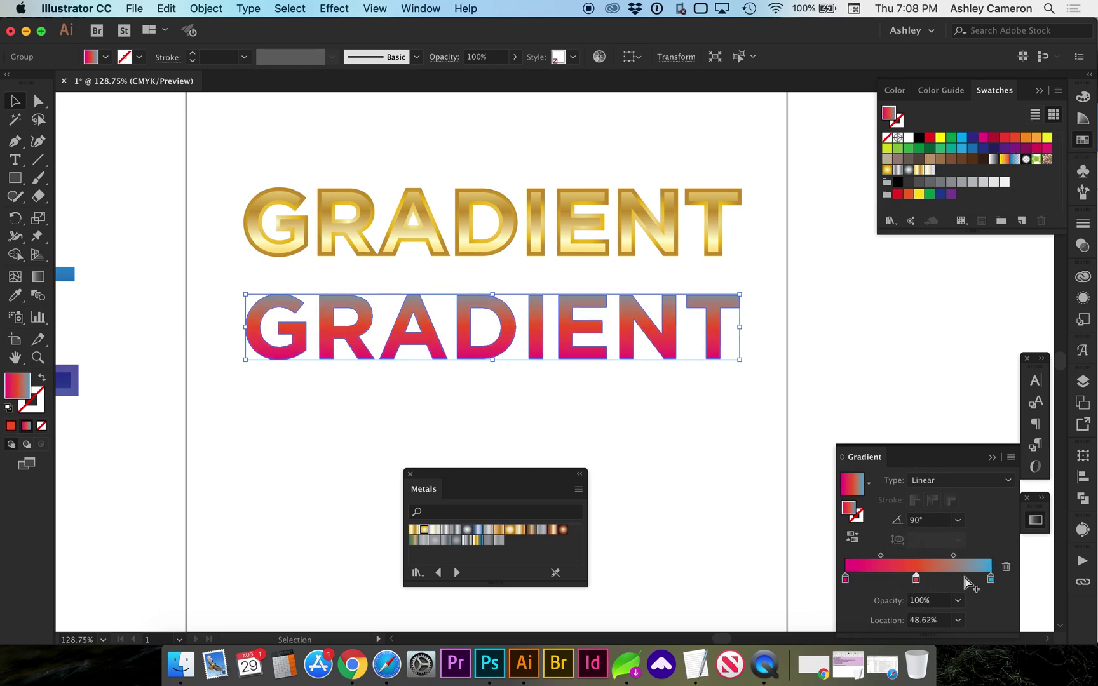
{"action": "left_click", "coordinate": [990, 578]}
{"action": "left_click_drag", "start_coordinate": [941, 137], "coordinate": [991, 581]}
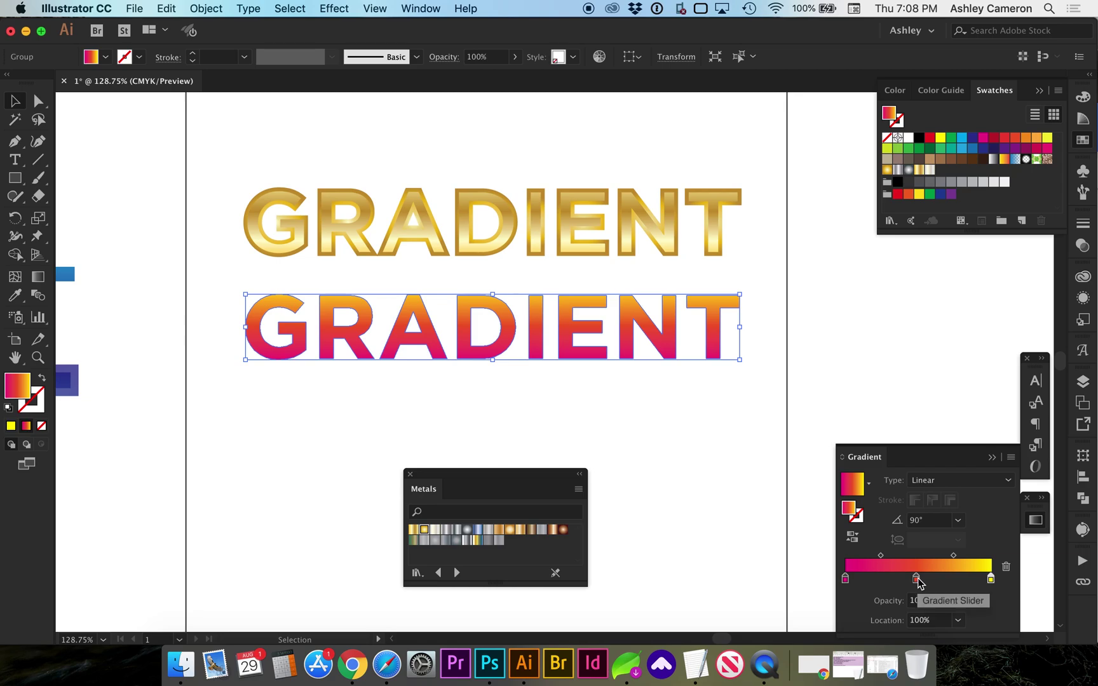
{"action": "mouse_move", "coordinate": [914, 579]}
{"action": "left_mouse_down"}
{"action": "mouse_move", "coordinate": [899, 581]}
{"action": "mouse_move", "coordinate": [954, 580]}
{"action": "mouse_move", "coordinate": [894, 580]}
{"action": "left_mouse_up"}
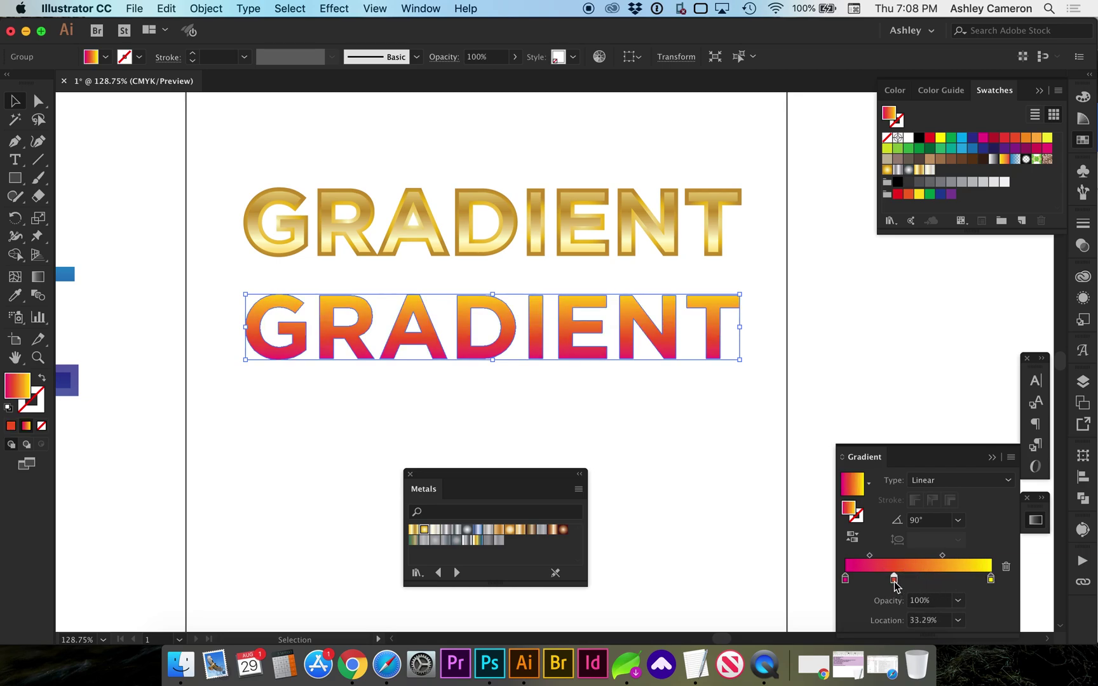
{"action": "left_click", "coordinate": [504, 399]}
{"action": "scroll", "coordinate": [503, 399], "scroll_direction": "left", "scroll_amount": 10}
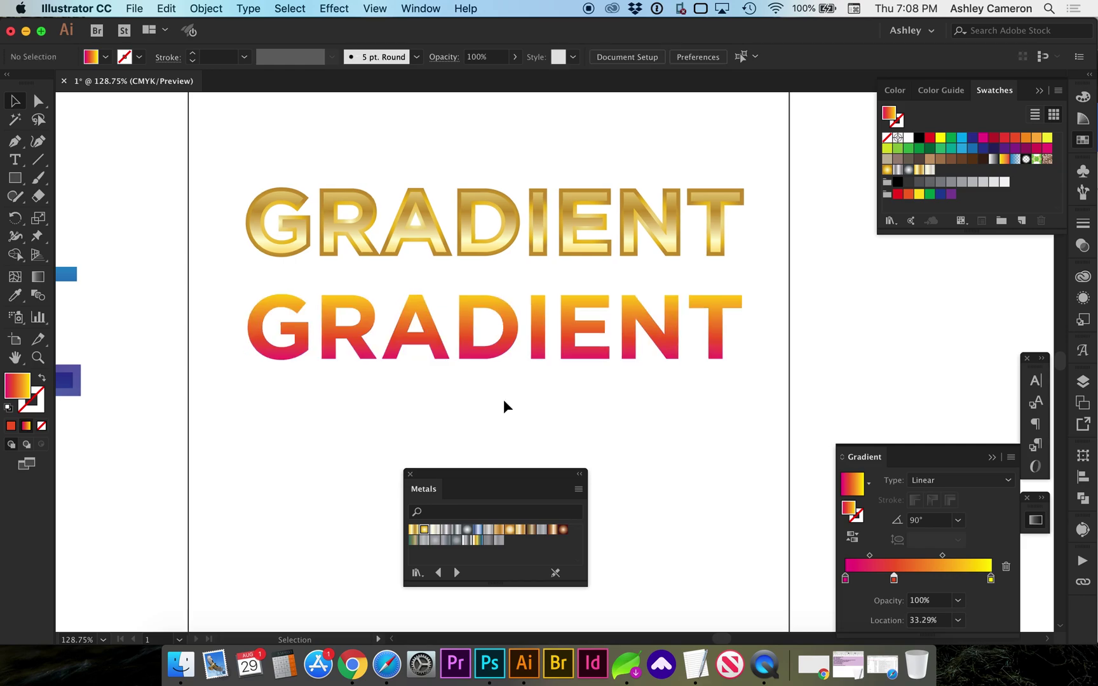
{"action": "scroll", "coordinate": [504, 401], "scroll_direction": "left", "scroll_amount": 3}
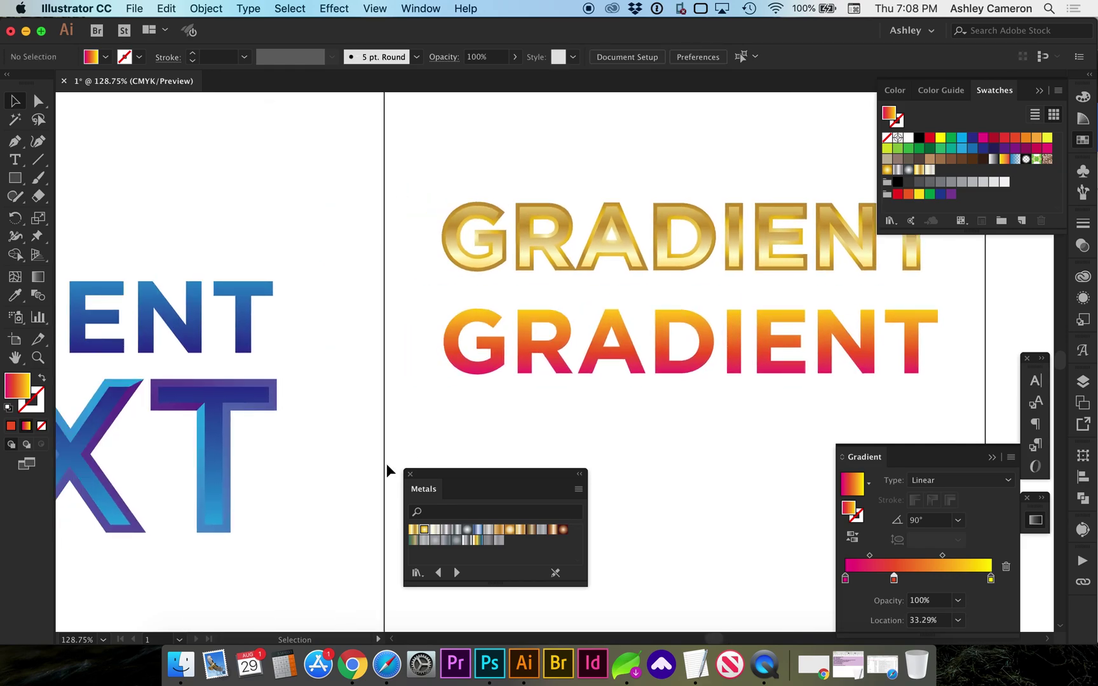